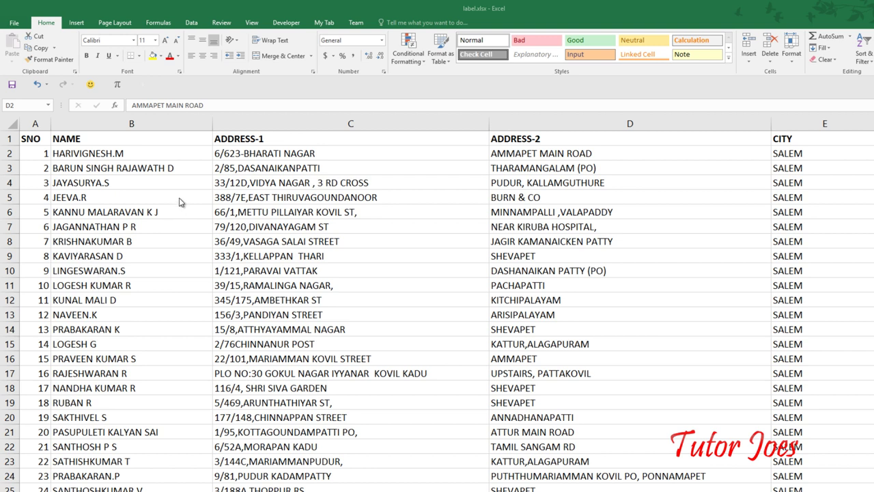
Scroll through the Excel address sheet, starting from the first name in B2.
{"action": "left_click", "coordinate": [119, 156]}
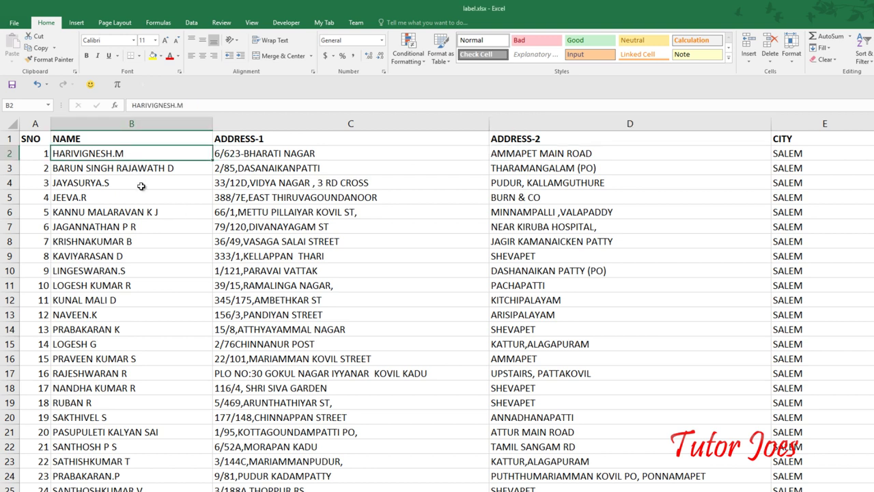
{"action": "scroll", "coordinate": [142, 185], "scroll_direction": "down", "scroll_amount": 6}
{"action": "scroll", "coordinate": [142, 186], "scroll_direction": "down", "scroll_amount": 15}
{"action": "scroll", "coordinate": [142, 186], "scroll_direction": "down", "scroll_amount": 8}
{"action": "scroll", "coordinate": [142, 186], "scroll_direction": "down", "scroll_amount": 5}
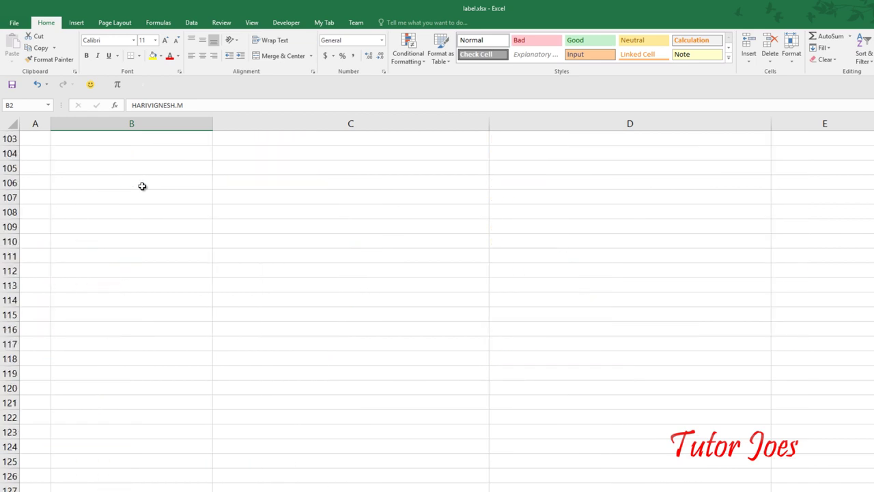
{"action": "scroll", "coordinate": [170, 257], "scroll_direction": "up", "scroll_amount": 5}
{"action": "scroll", "coordinate": [170, 257], "scroll_direction": "up", "scroll_amount": 7}
{"action": "scroll", "coordinate": [170, 257], "scroll_direction": "up", "scroll_amount": 7}
{"action": "scroll", "coordinate": [170, 259], "scroll_direction": "up", "scroll_amount": 12}
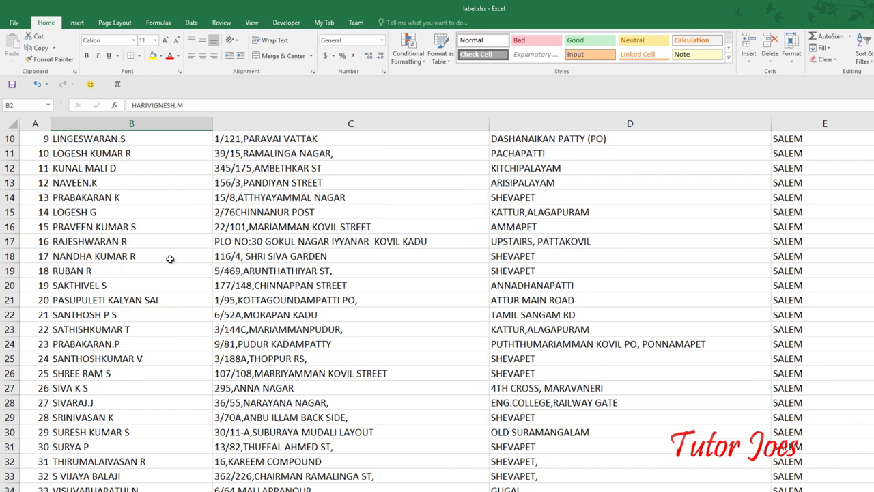
{"action": "scroll", "coordinate": [170, 258], "scroll_direction": "up", "scroll_amount": 3}
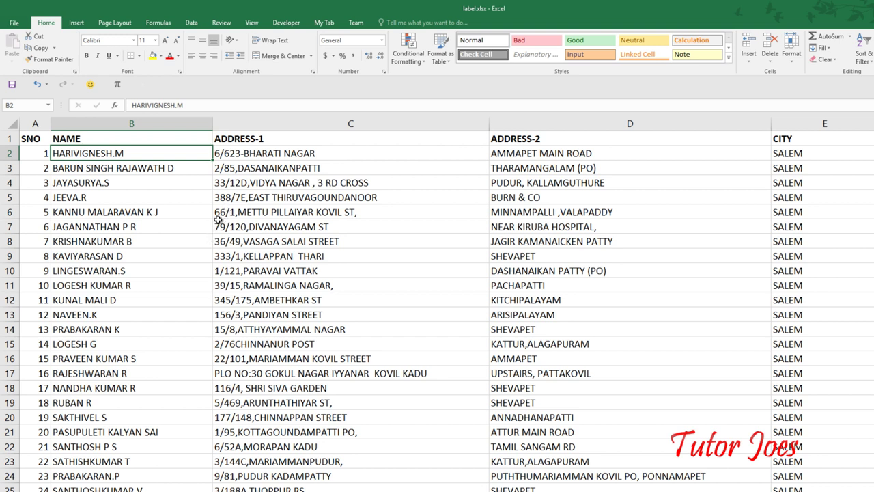
Check the name, address line, city and ZIP code cells in rows 2–4.
{"action": "left_click", "coordinate": [276, 179]}
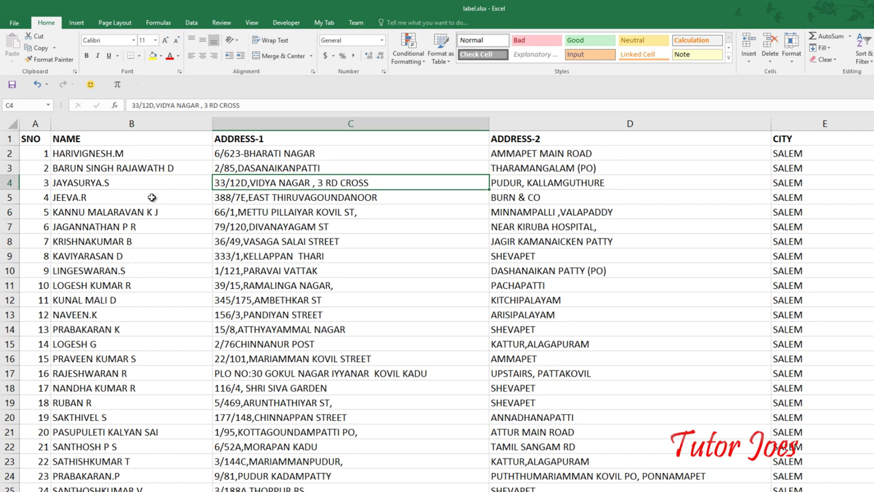
{"action": "left_click", "coordinate": [185, 164]}
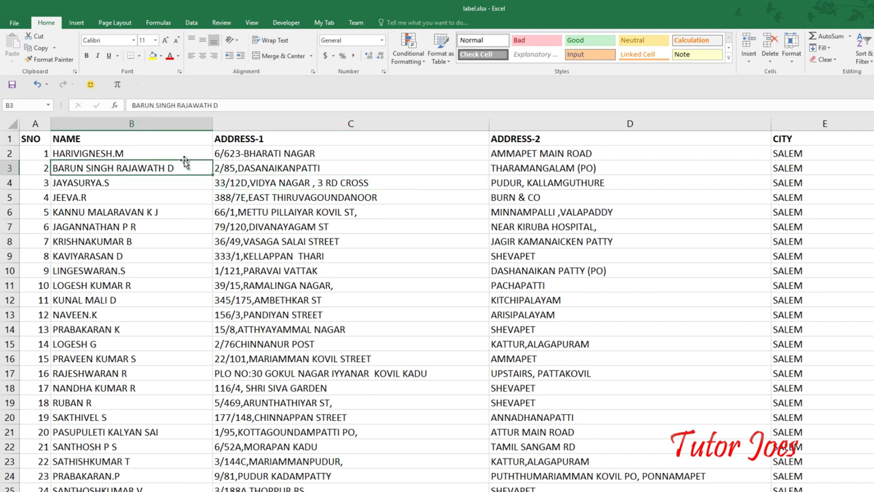
{"action": "left_click", "coordinate": [299, 155]}
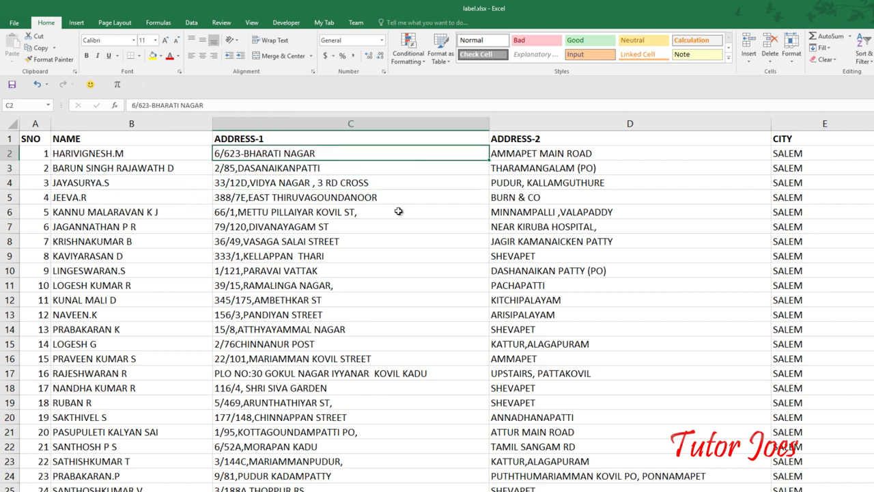
{"action": "left_click", "coordinate": [543, 156]}
{"action": "left_click", "coordinate": [782, 158]}
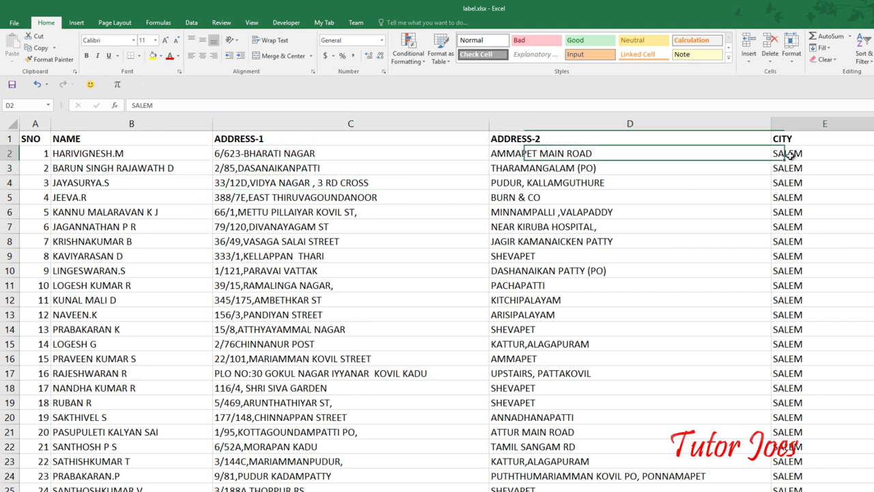
{"action": "key", "text": "Right"}
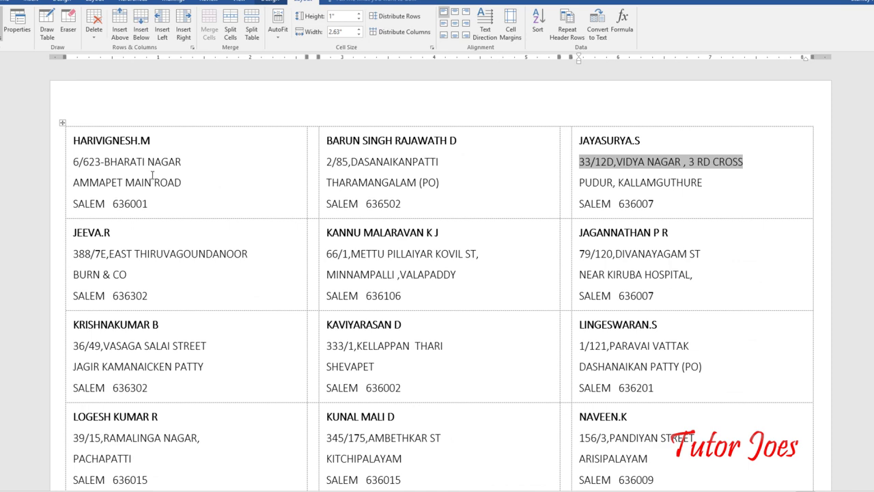
{"action": "scroll", "coordinate": [152, 172], "scroll_direction": "down", "scroll_amount": 2}
{"action": "scroll", "coordinate": [151, 173], "scroll_direction": "down", "scroll_amount": 5}
{"action": "scroll", "coordinate": [152, 172], "scroll_direction": "down", "scroll_amount": 3}
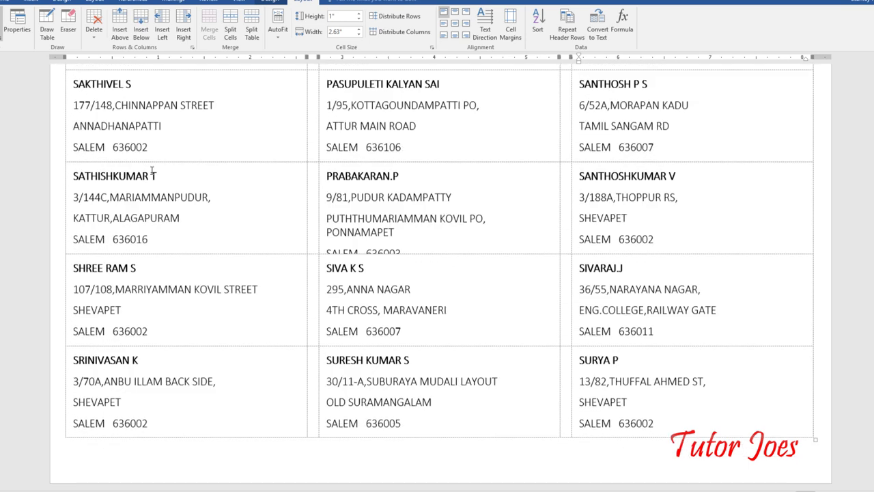
{"action": "scroll", "coordinate": [193, 256], "scroll_direction": "up", "scroll_amount": 4}
{"action": "scroll", "coordinate": [156, 206], "scroll_direction": "up", "scroll_amount": 5}
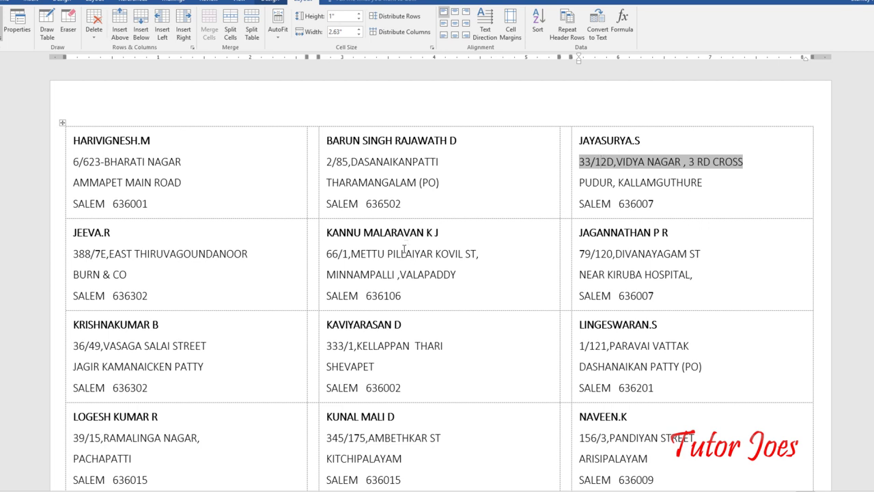
Back in Excel, select the name and address ranges B2:B6, C2:C5 and D2:D5.
{"action": "key", "text": "alt+Tab"}
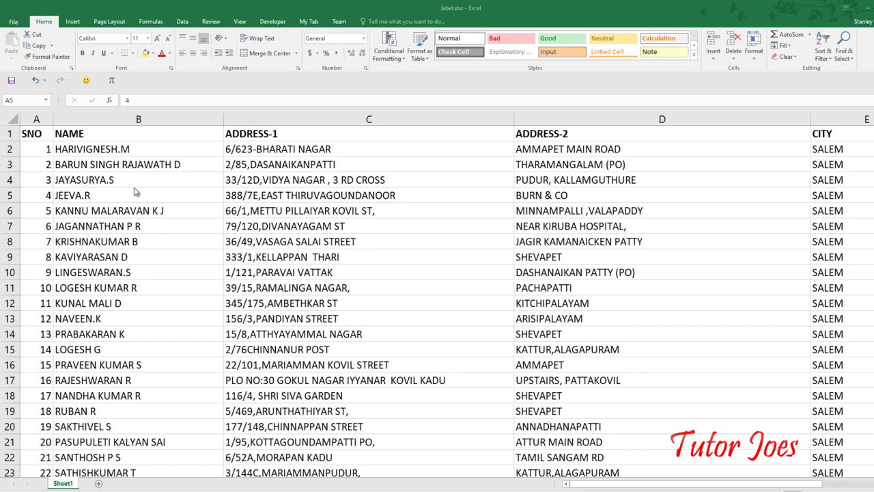
{"action": "left_click", "coordinate": [110, 152]}
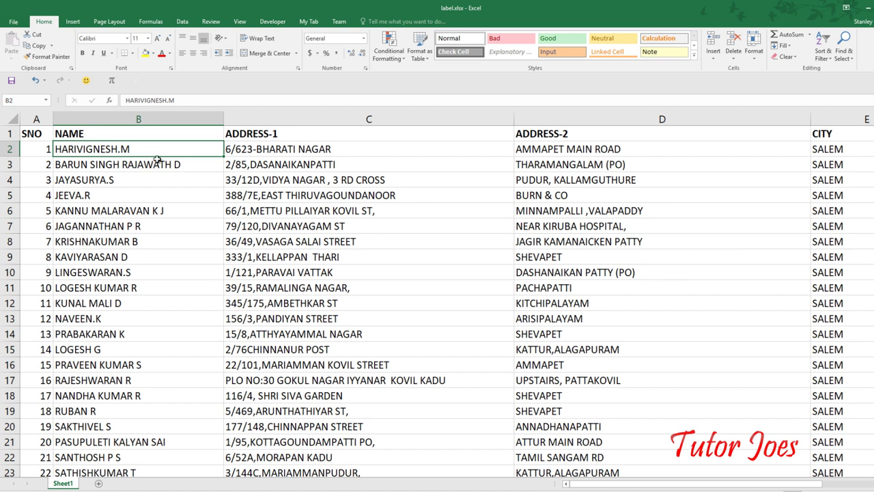
{"action": "left_click", "coordinate": [112, 164]}
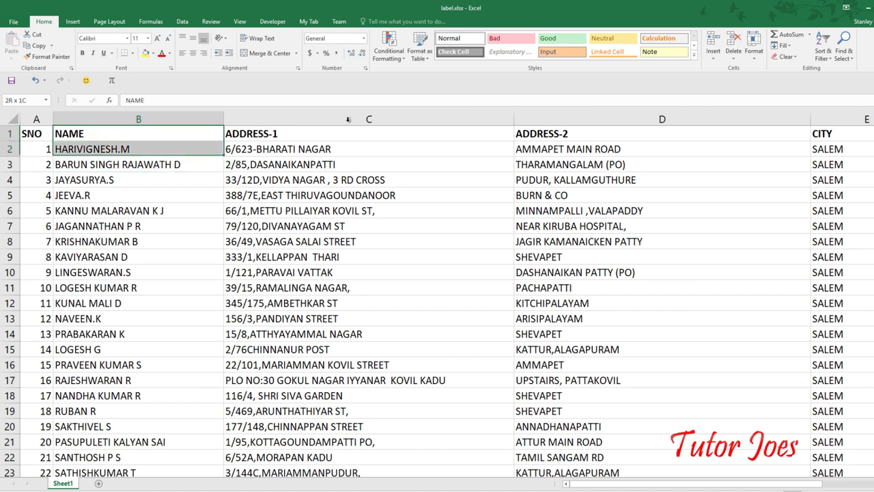
{"action": "left_click_drag", "start_coordinate": [102, 149], "coordinate": [102, 210]}
{"action": "left_click_drag", "start_coordinate": [273, 149], "coordinate": [273, 195]}
{"action": "left_click_drag", "start_coordinate": [547, 149], "coordinate": [550, 195]}
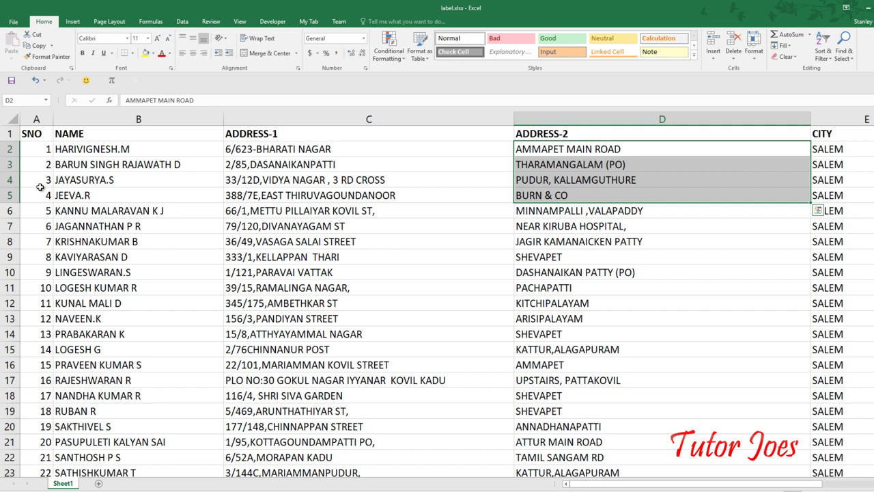
Select the whole sheet and AutoFit every column so ZIP CODE becomes visible.
{"action": "left_click", "coordinate": [13, 120]}
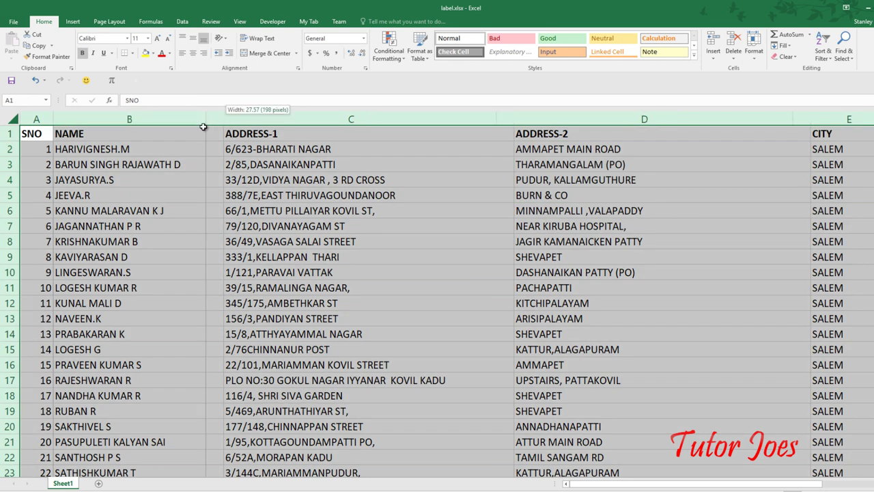
{"action": "left_click_drag", "start_coordinate": [215, 124], "coordinate": [202, 124]}
{"action": "left_click", "coordinate": [175, 120]}
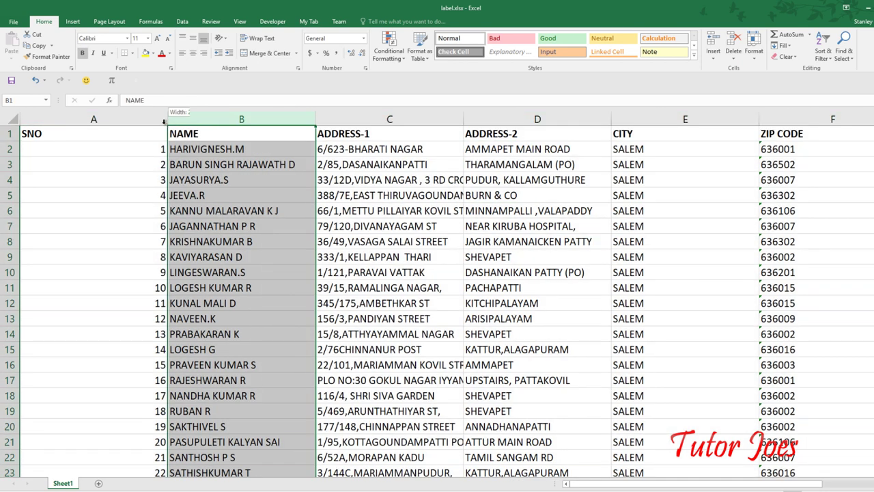
{"action": "left_click", "coordinate": [19, 120]}
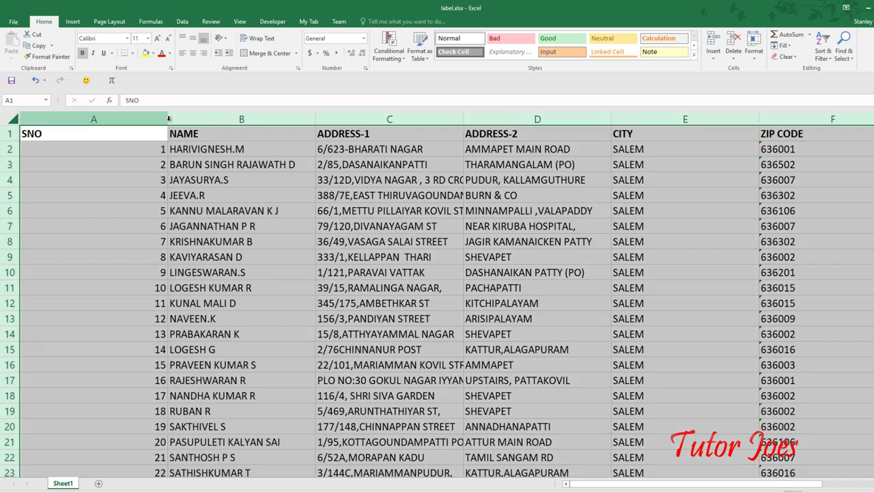
{"action": "double_click", "coordinate": [168, 119]}
{"action": "left_click", "coordinate": [147, 147]}
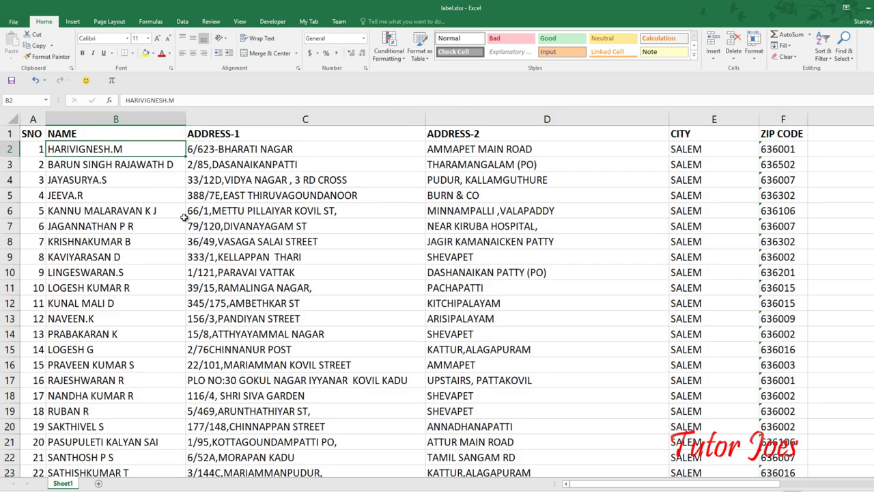
{"action": "scroll", "coordinate": [185, 218], "scroll_direction": "down", "scroll_amount": 4}
{"action": "scroll", "coordinate": [185, 213], "scroll_direction": "down", "scroll_amount": 6}
{"action": "scroll", "coordinate": [186, 214], "scroll_direction": "up", "scroll_amount": 16}
Launch Word with the Run command 'wword' and create a blank document.
{"action": "key", "text": "super+r"}
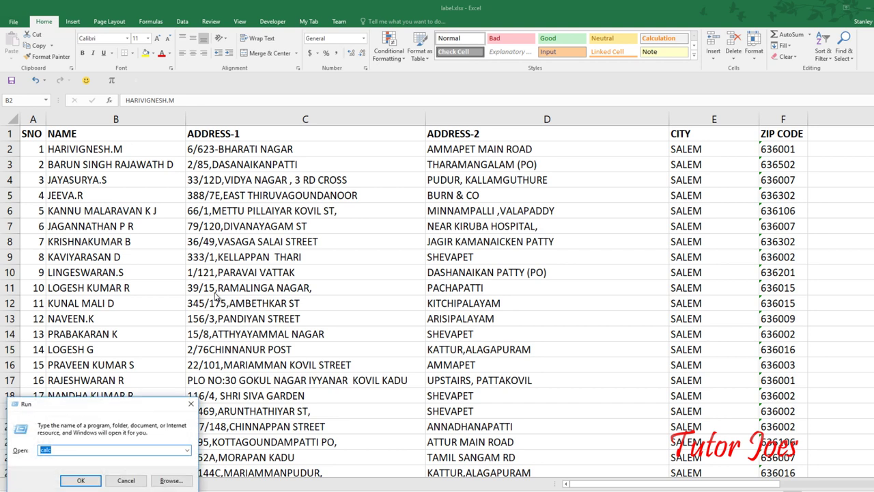
{"action": "type", "text": "win"}
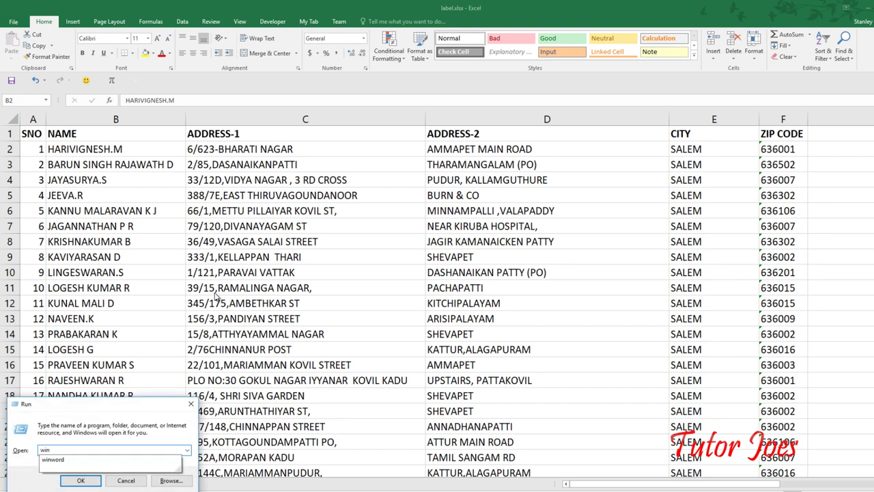
{"action": "type", "text": "word"}
{"action": "key", "text": "Return"}
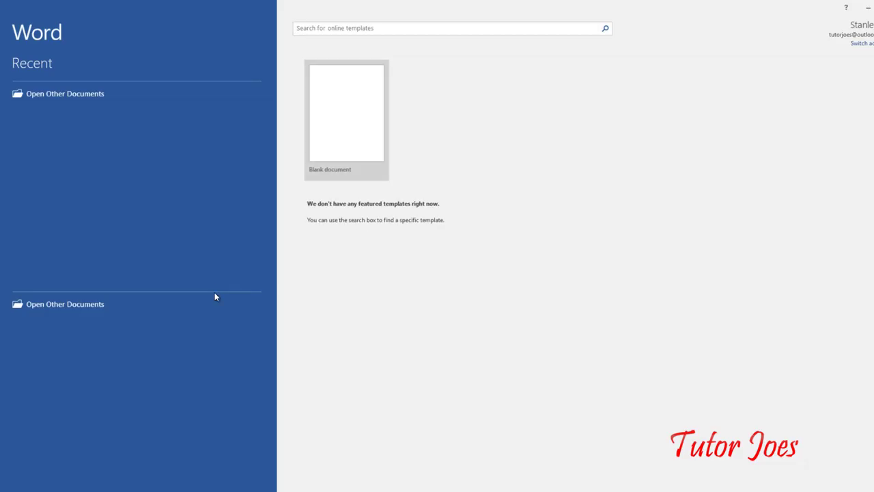
{"action": "left_click", "coordinate": [354, 119]}
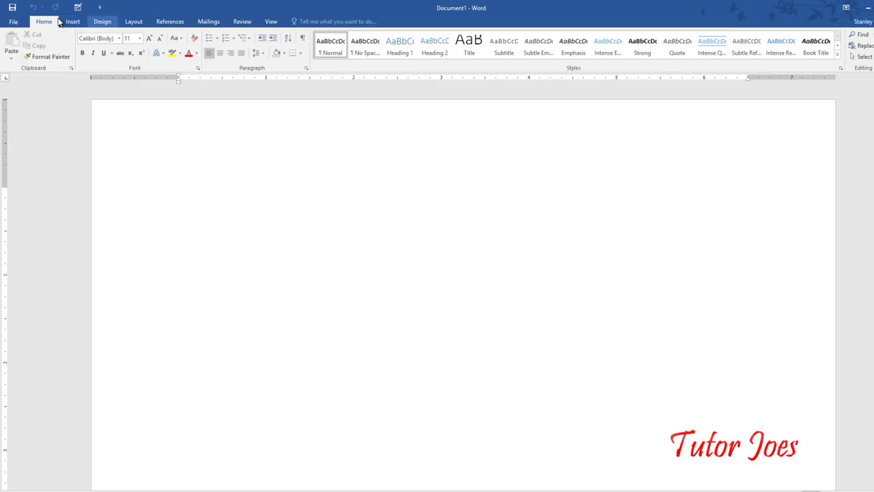
Check the Layout paper size list, leaving the page at Letter 8 1/2 x 11 in.
{"action": "left_click", "coordinate": [111, 22]}
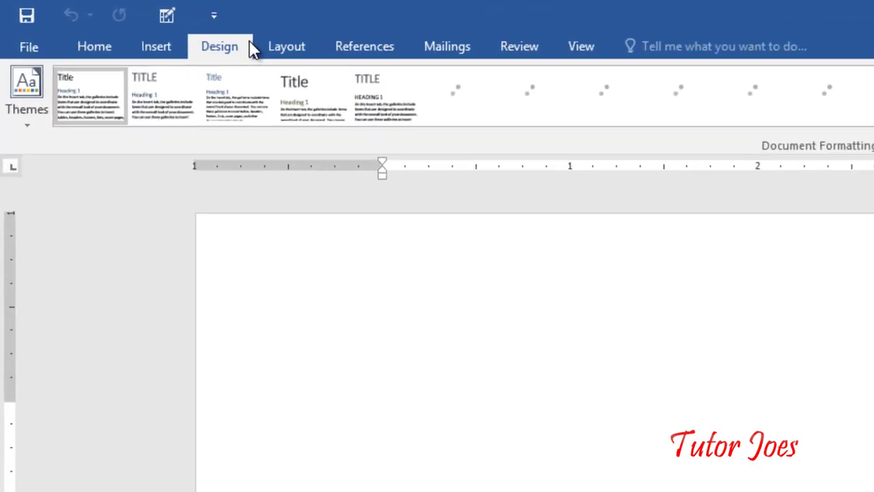
{"action": "left_click", "coordinate": [131, 20]}
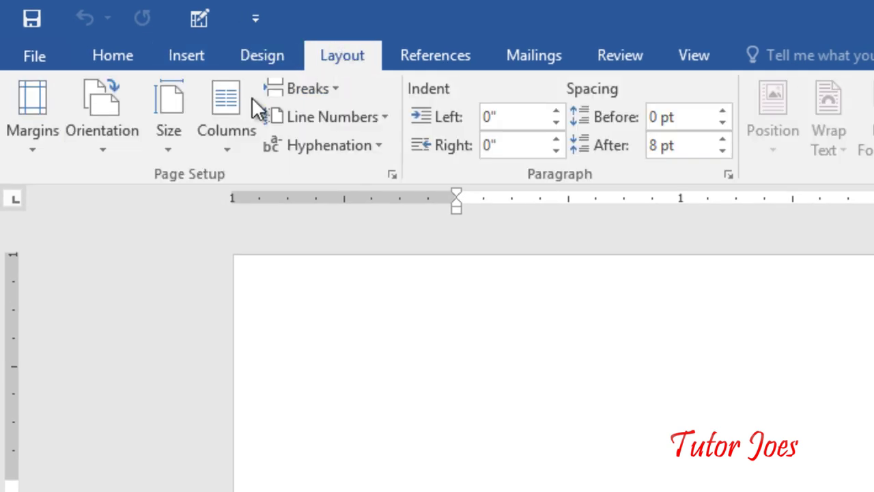
{"action": "left_click", "coordinate": [187, 135]}
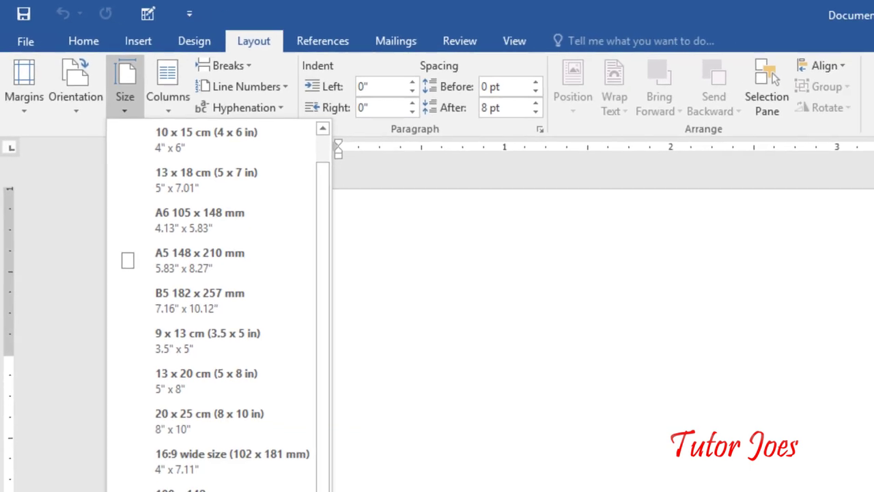
{"action": "scroll", "coordinate": [253, 331], "scroll_direction": "down", "scroll_amount": 3}
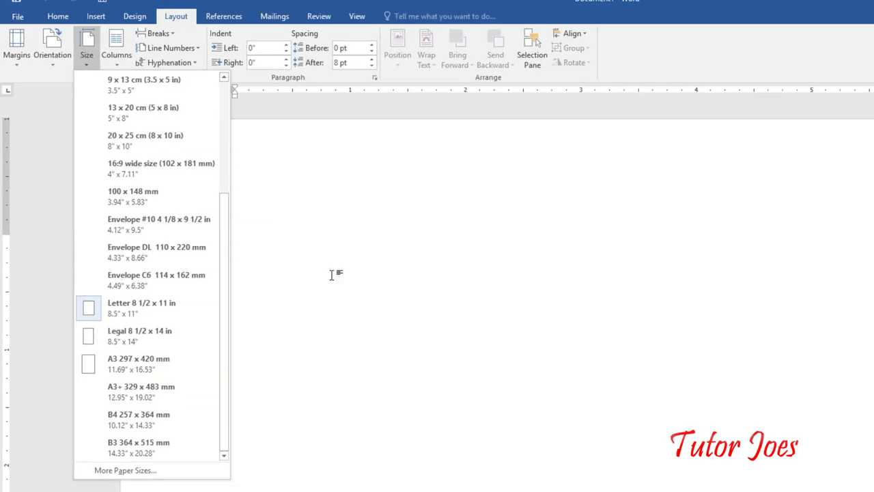
{"action": "left_click", "coordinate": [336, 273]}
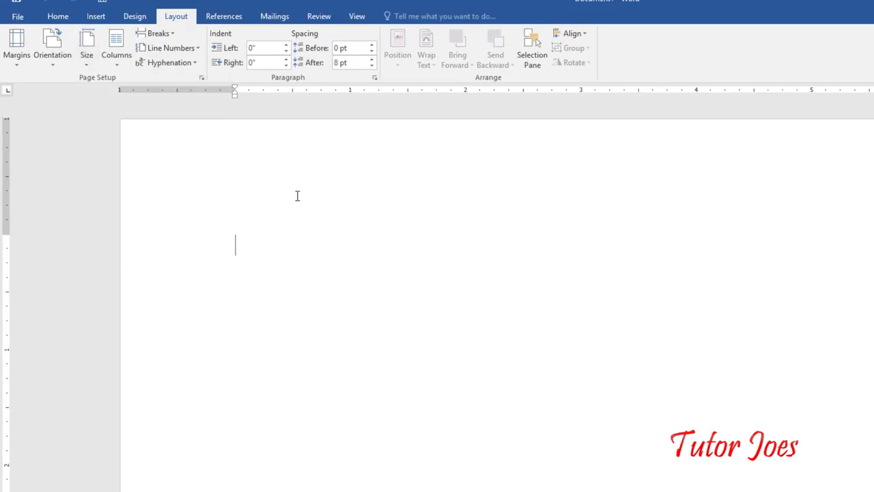
Use Desktop\label.xlsx, table Sheet1$, as the existing mail merge recipient list.
{"action": "left_click", "coordinate": [271, 20]}
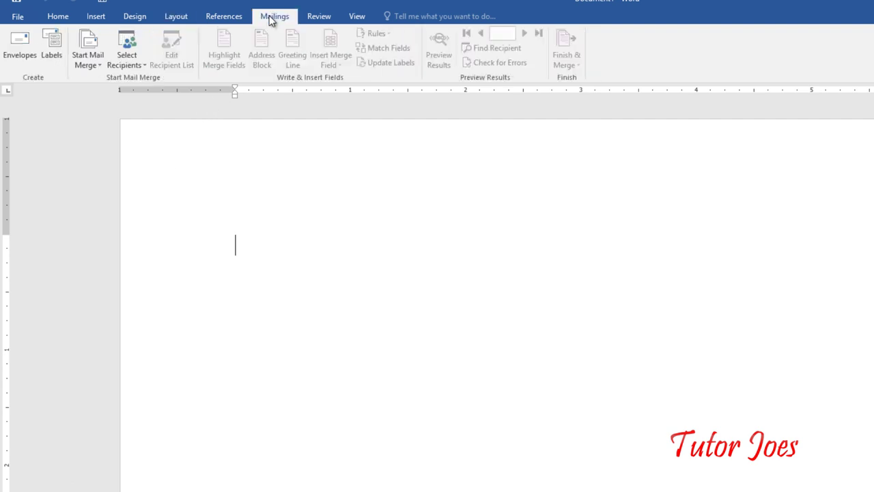
{"action": "left_click", "coordinate": [134, 62]}
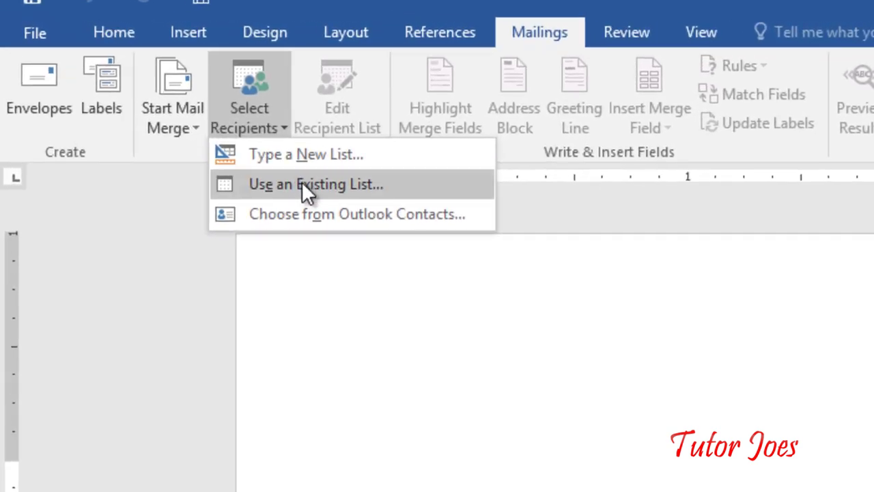
{"action": "left_click", "coordinate": [302, 183]}
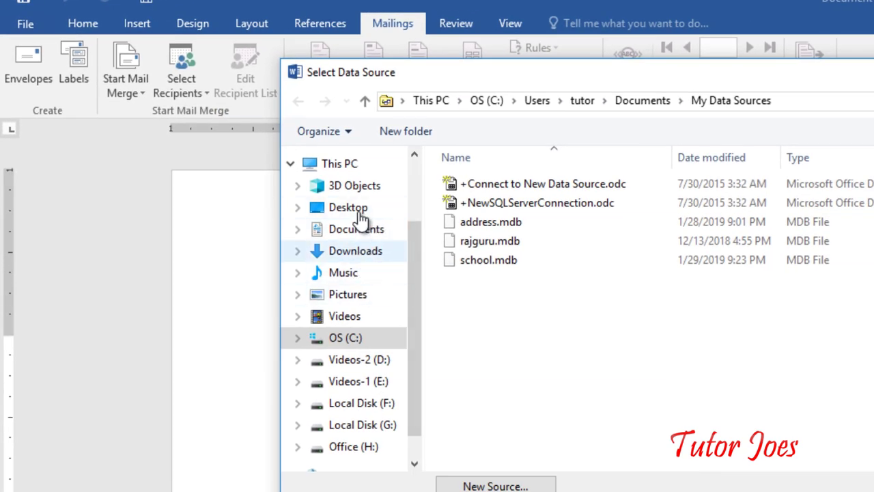
{"action": "left_click", "coordinate": [360, 210]}
{"action": "scroll", "coordinate": [840, 371], "scroll_direction": "down", "scroll_amount": 5}
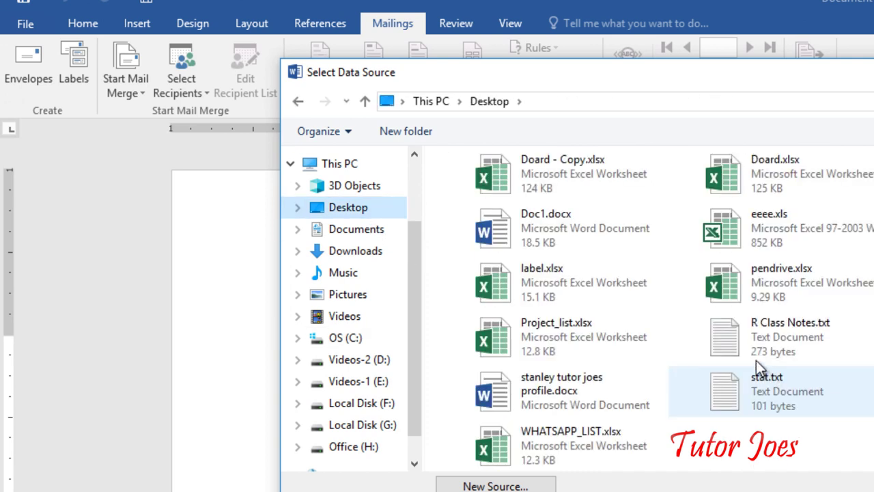
{"action": "left_click", "coordinate": [524, 293]}
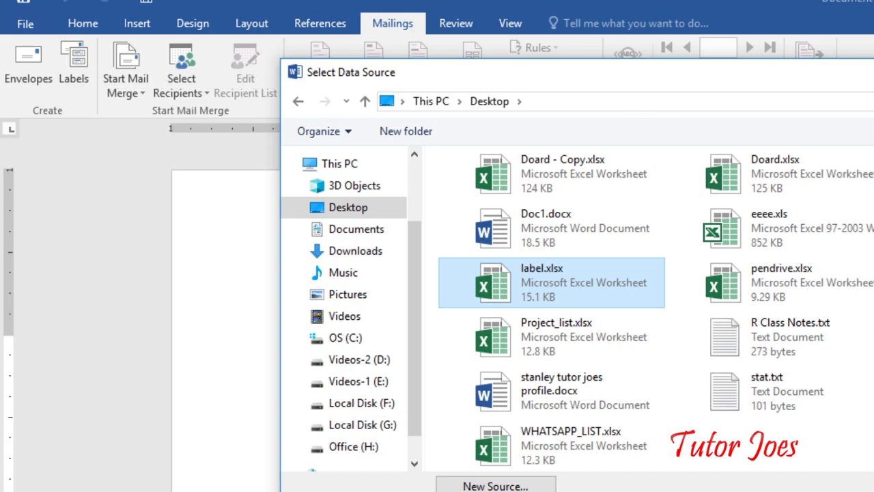
{"action": "double_click", "coordinate": [540, 280]}
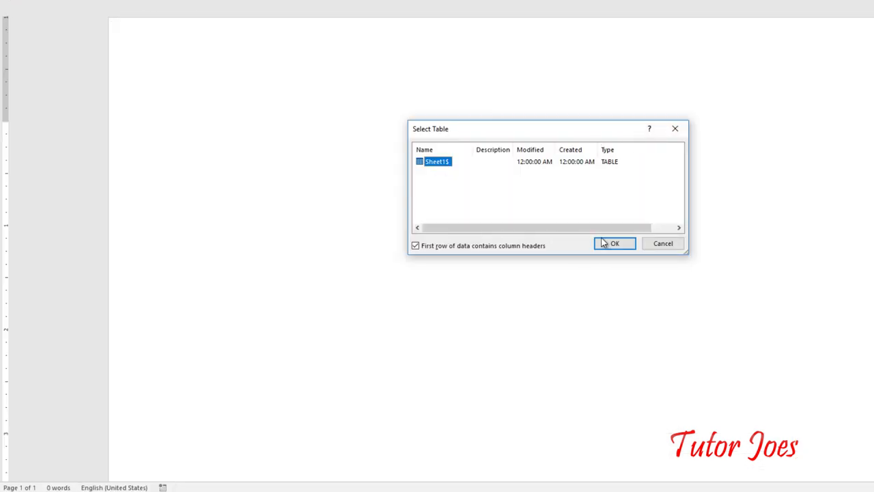
{"action": "left_click", "coordinate": [623, 244]}
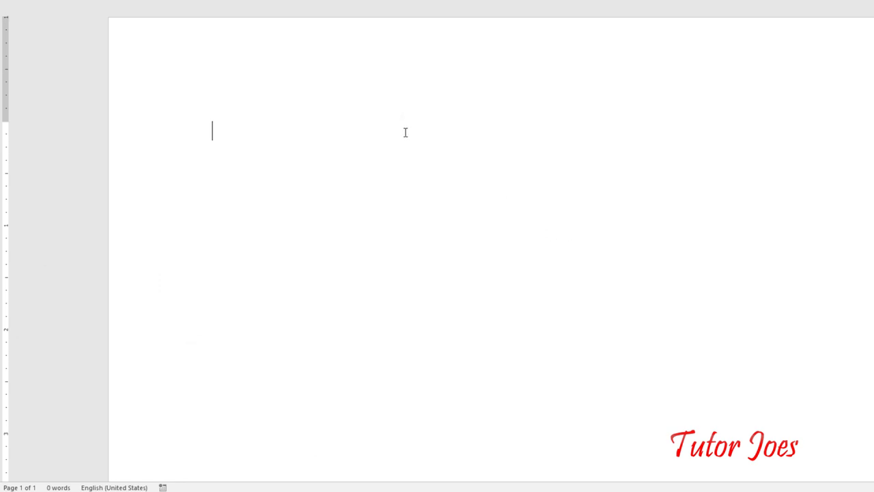
View the label.xlsx merge fields, jump to the last record, then step back to record 100.
{"action": "left_click", "coordinate": [517, 76]}
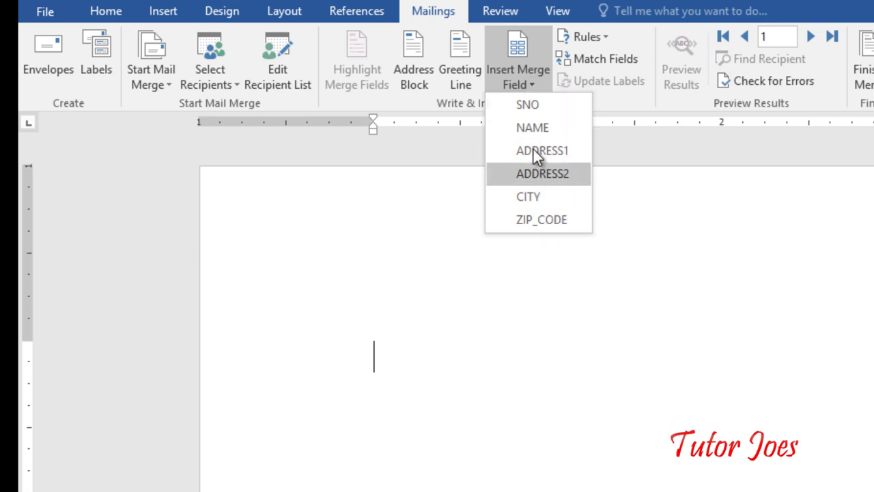
{"action": "left_click", "coordinate": [834, 40]}
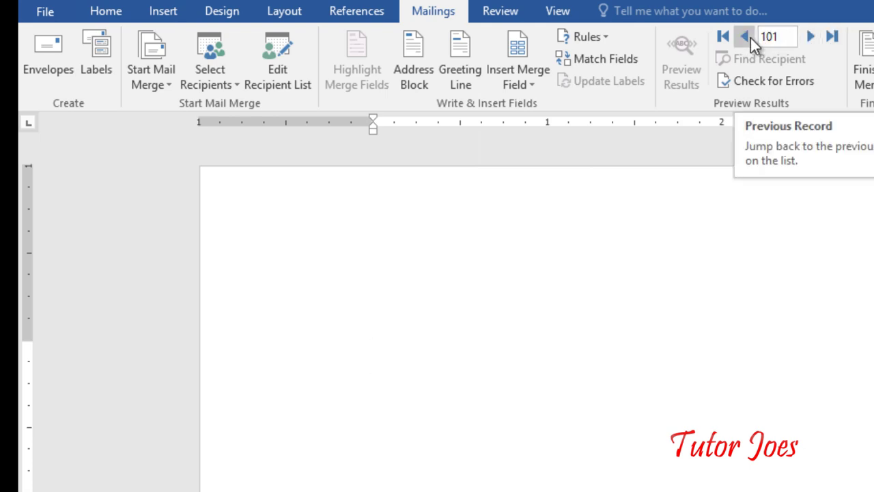
{"action": "left_click", "coordinate": [751, 37]}
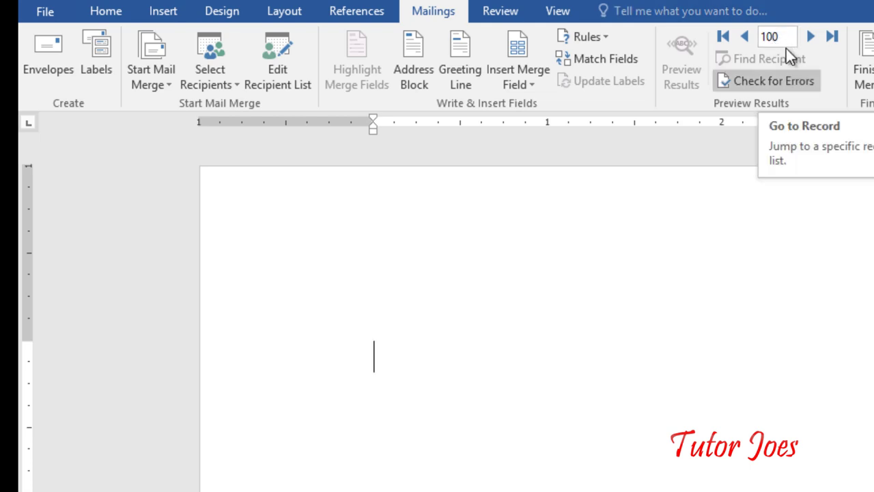
{"action": "left_click", "coordinate": [299, 245]}
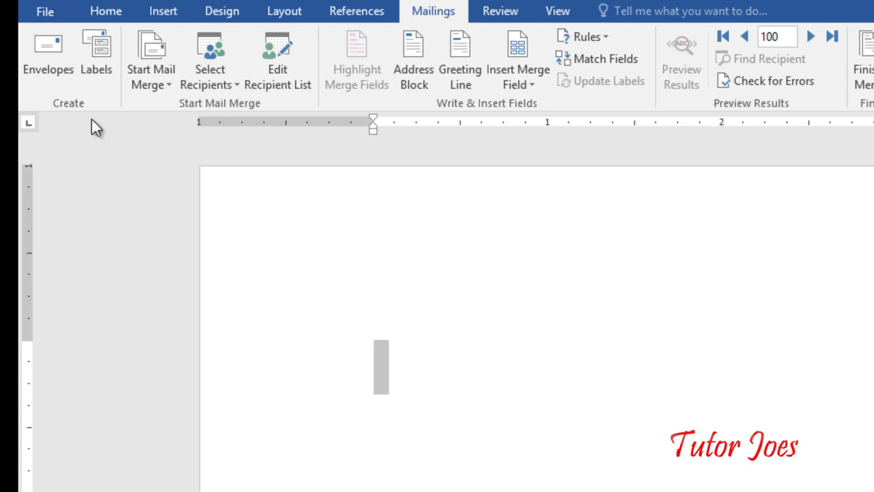
Choose Labels as the Start Mail Merge document type.
{"action": "left_click", "coordinate": [157, 82]}
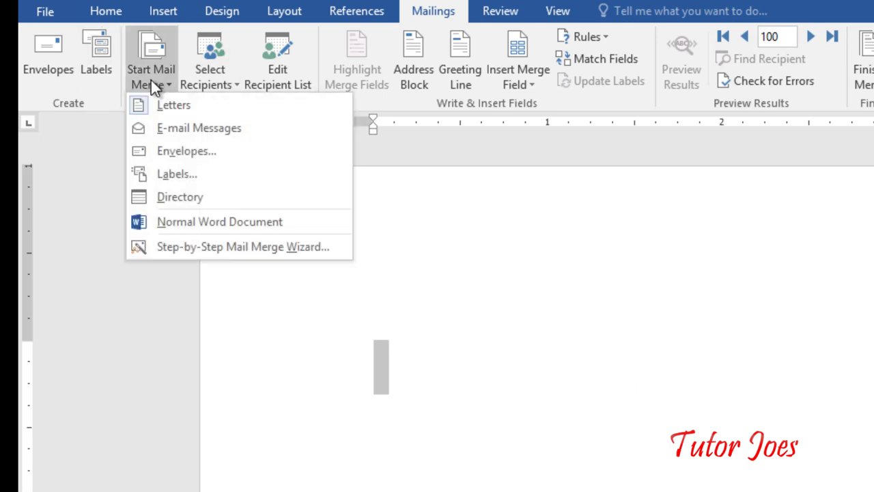
{"action": "left_click", "coordinate": [188, 173]}
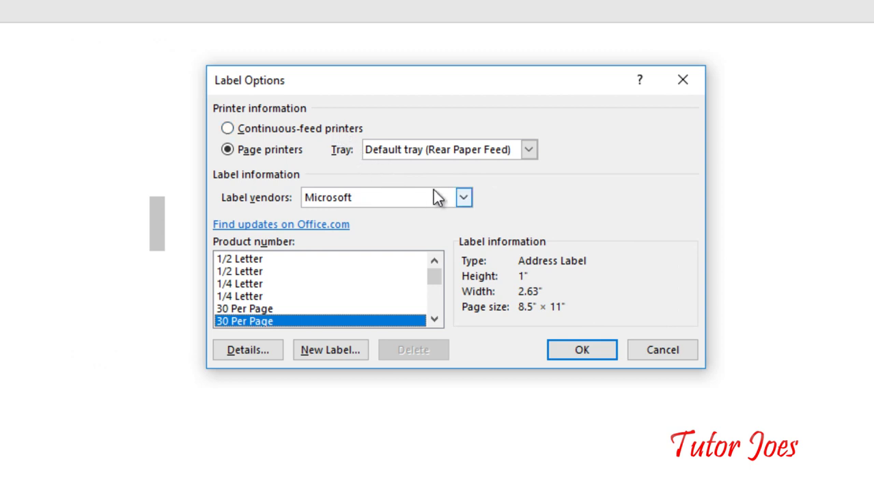
Browse the Label vendors list, leaving Microsoft selected.
{"action": "left_click", "coordinate": [404, 199]}
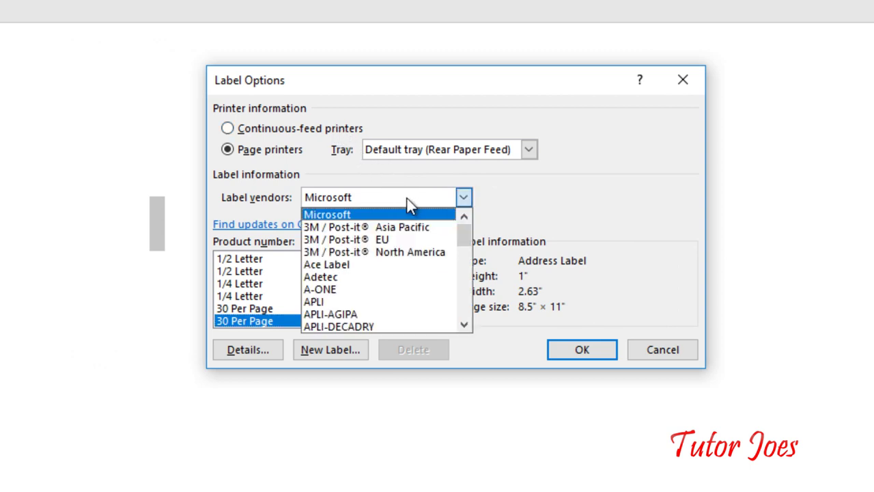
{"action": "scroll", "coordinate": [414, 315], "scroll_direction": "down", "scroll_amount": 1}
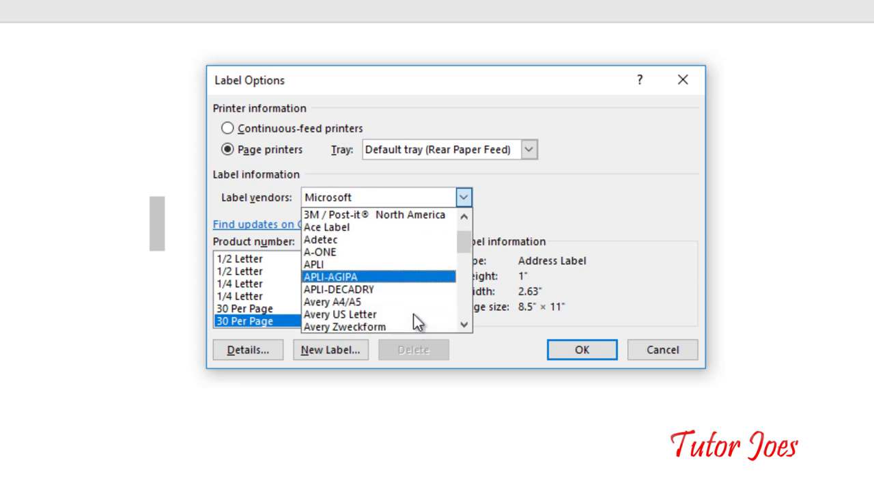
{"action": "scroll", "coordinate": [413, 316], "scroll_direction": "down", "scroll_amount": 3}
{"action": "scroll", "coordinate": [414, 315], "scroll_direction": "down", "scroll_amount": 4}
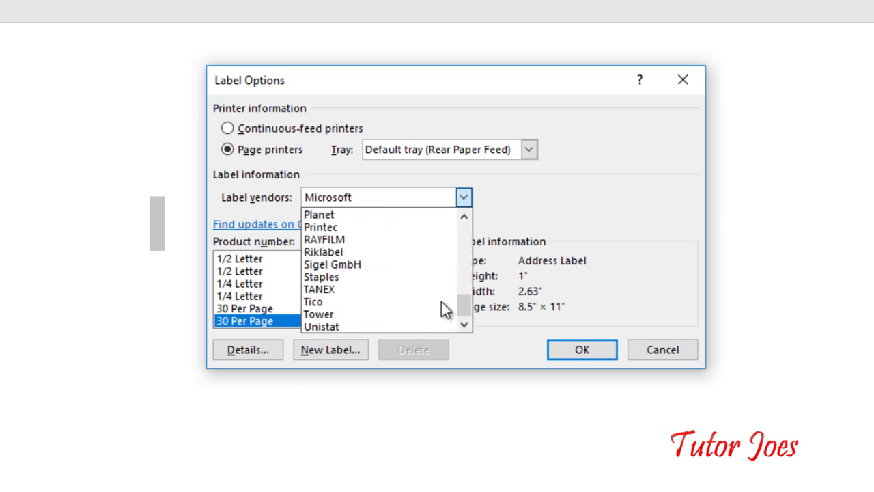
{"action": "scroll", "coordinate": [448, 213], "scroll_direction": "up", "scroll_amount": 12}
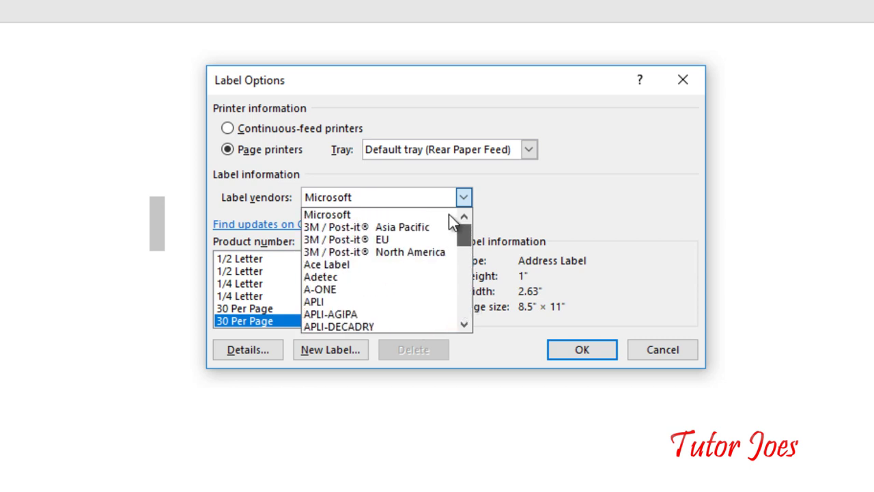
{"action": "scroll", "coordinate": [448, 286], "scroll_direction": "down", "scroll_amount": 3}
{"action": "scroll", "coordinate": [446, 323], "scroll_direction": "down", "scroll_amount": 7}
{"action": "scroll", "coordinate": [448, 321], "scroll_direction": "down", "scroll_amount": 1}
{"action": "scroll", "coordinate": [450, 273], "scroll_direction": "up", "scroll_amount": 6}
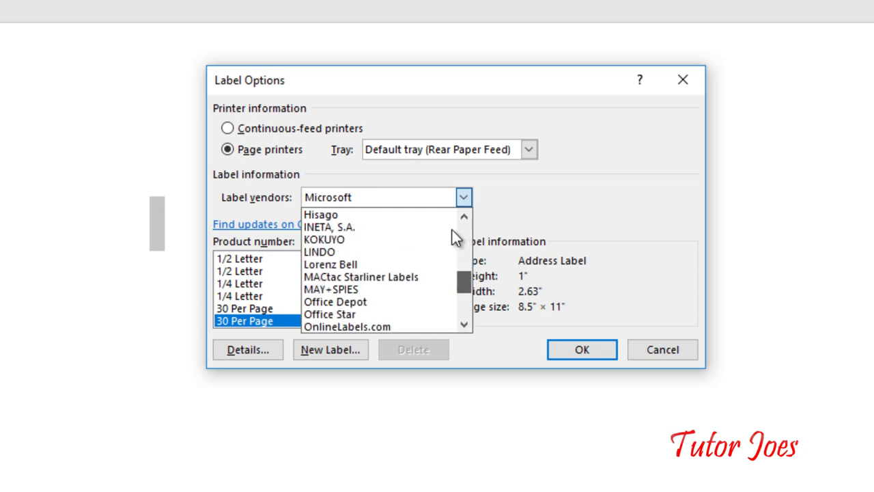
{"action": "scroll", "coordinate": [450, 222], "scroll_direction": "up", "scroll_amount": 6}
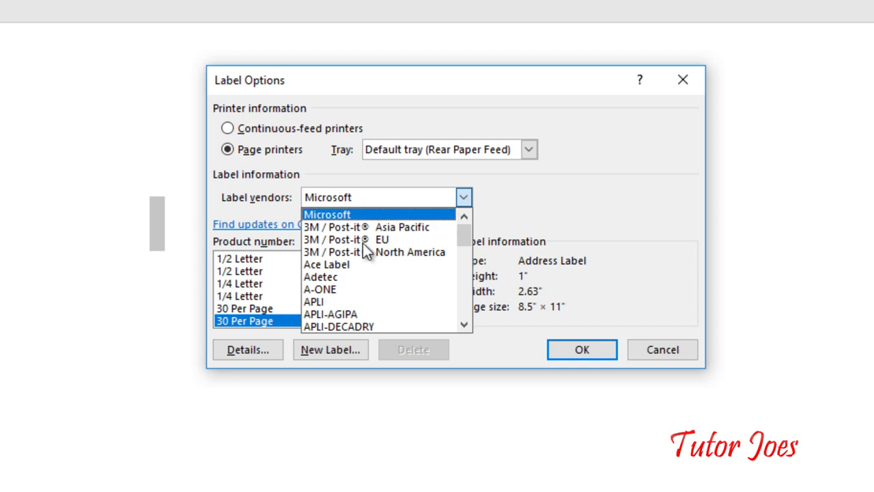
{"action": "scroll", "coordinate": [366, 245], "scroll_direction": "down", "scroll_amount": 2}
{"action": "scroll", "coordinate": [373, 246], "scroll_direction": "down", "scroll_amount": 3}
{"action": "scroll", "coordinate": [377, 247], "scroll_direction": "down", "scroll_amount": 3}
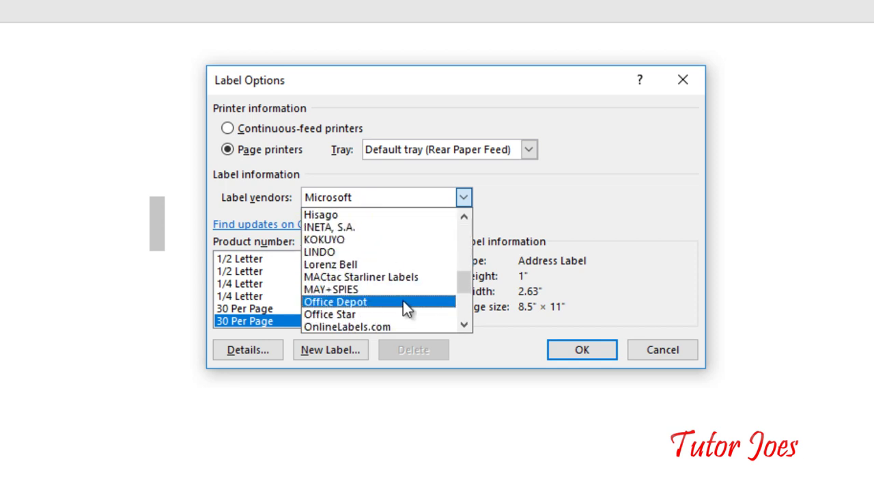
{"action": "left_click", "coordinate": [252, 197]}
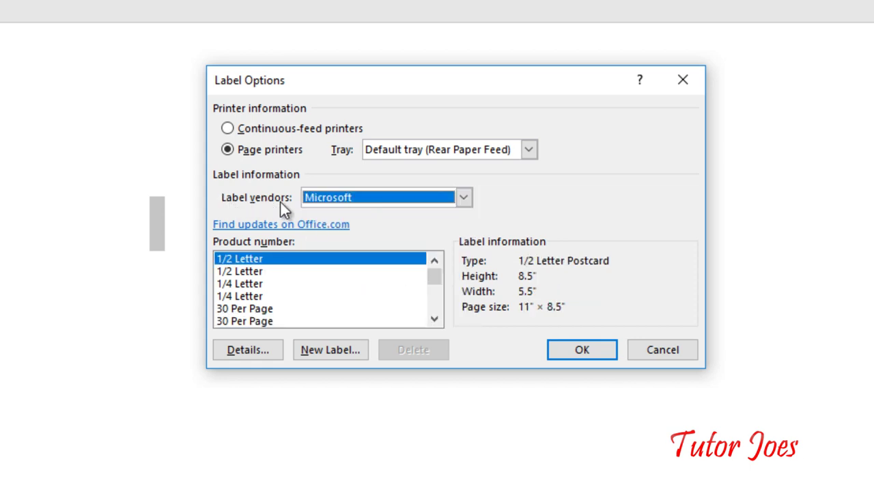
Preview the 1/2 Letter, 1/4 Letter and 30 Per Page labels, then switch the vendor to A-ONE.
{"action": "left_click", "coordinate": [337, 198]}
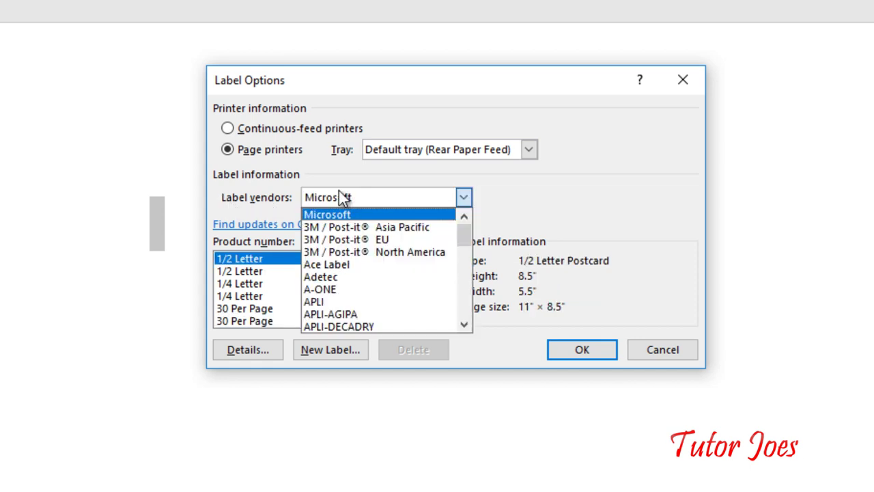
{"action": "left_click", "coordinate": [339, 195]}
{"action": "left_click", "coordinate": [250, 271]}
{"action": "left_click", "coordinate": [247, 296]}
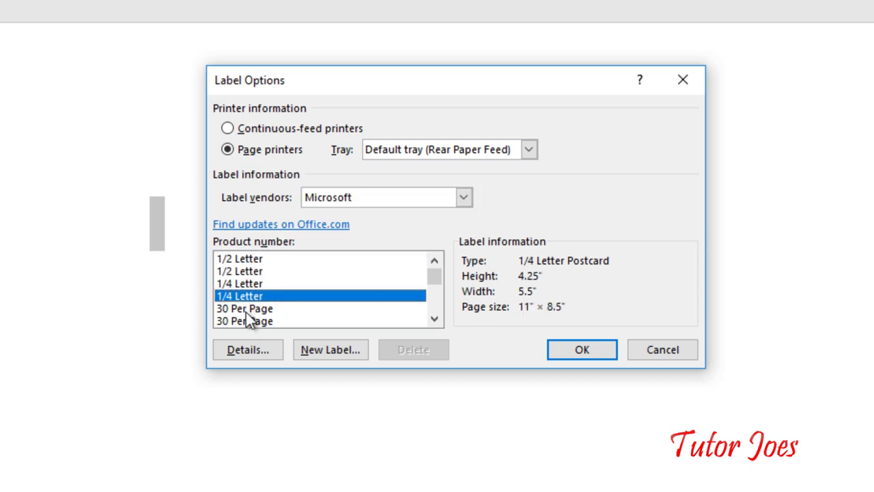
{"action": "left_click", "coordinate": [246, 309]}
{"action": "left_click", "coordinate": [329, 198]}
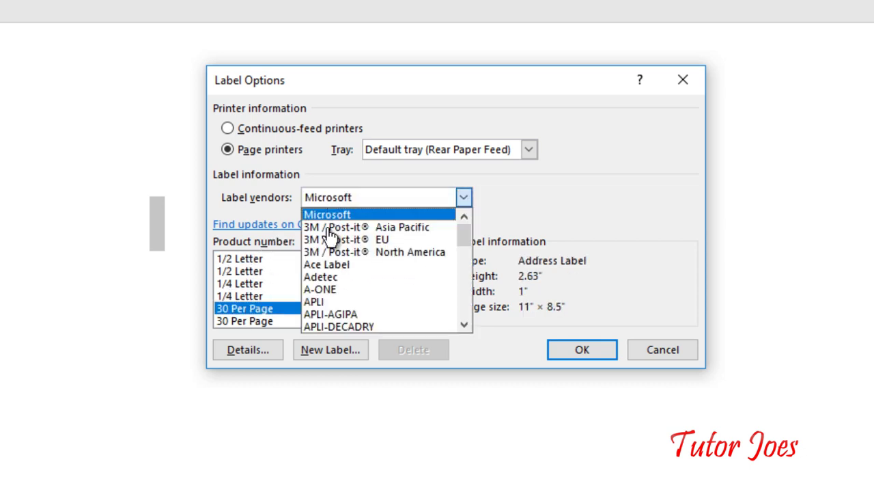
{"action": "left_click", "coordinate": [328, 288]}
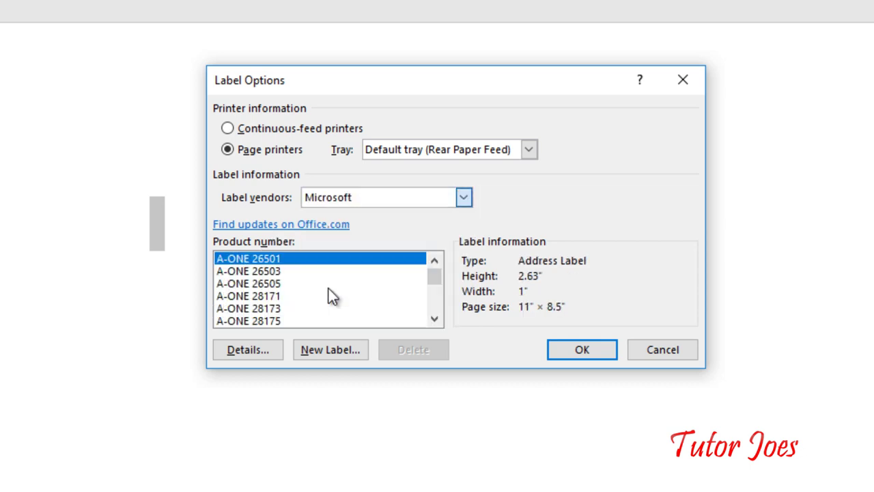
Try A-ONE products 28171, 28175 and 26503, returning to 26501 (eight per A4 sheet).
{"action": "left_click", "coordinate": [259, 297]}
{"action": "left_click", "coordinate": [262, 321]}
{"action": "scroll", "coordinate": [260, 312], "scroll_direction": "down", "scroll_amount": 3}
{"action": "scroll", "coordinate": [260, 313], "scroll_direction": "up", "scroll_amount": 2}
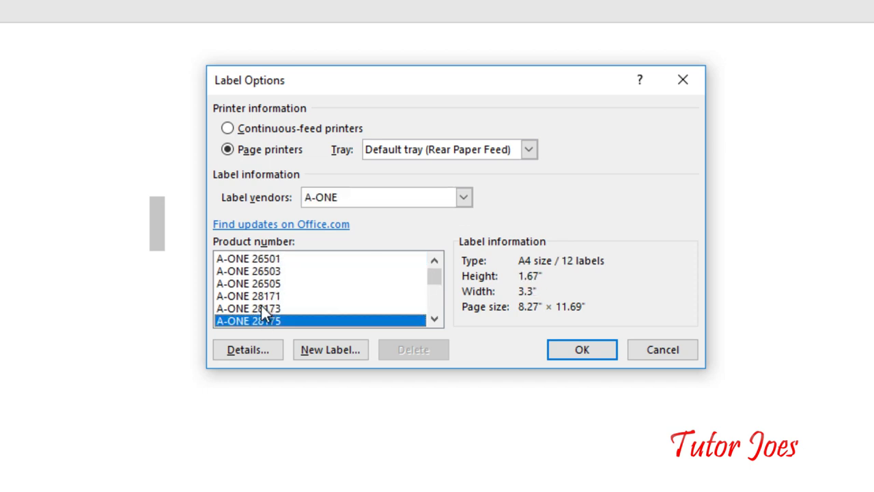
{"action": "left_click", "coordinate": [266, 271]}
{"action": "left_click", "coordinate": [272, 260]}
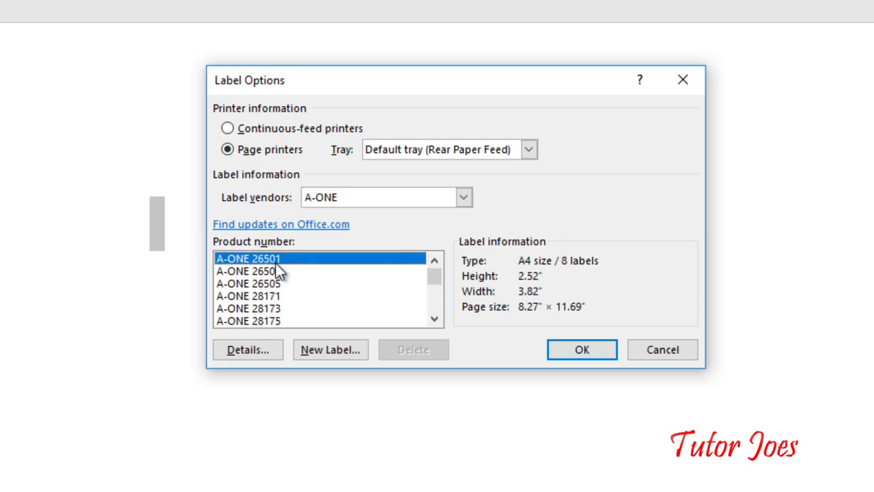
Switch the vendor back to Microsoft and pick the 1" x 2.63" 30 Per Page label.
{"action": "left_click", "coordinate": [351, 199]}
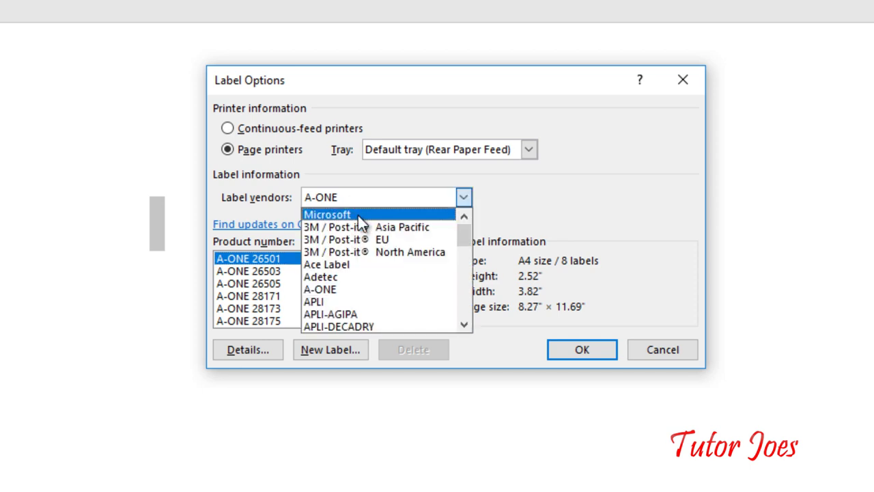
{"action": "left_click", "coordinate": [358, 215]}
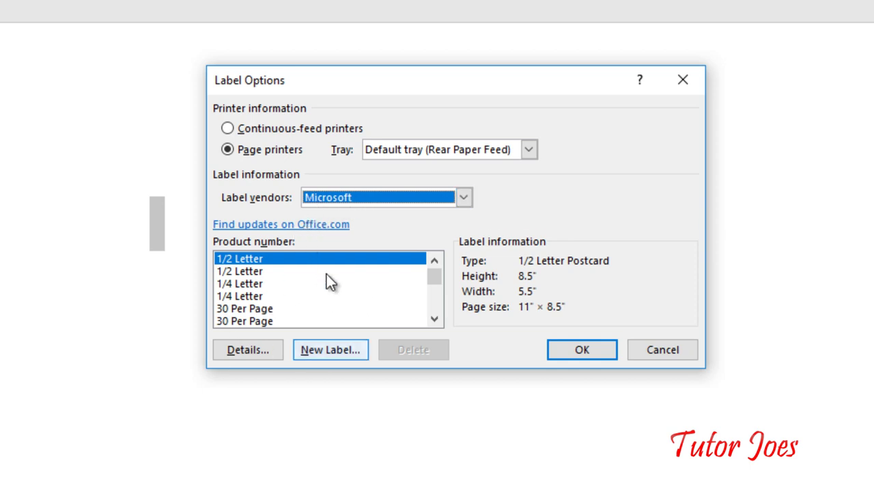
{"action": "left_click", "coordinate": [265, 308]}
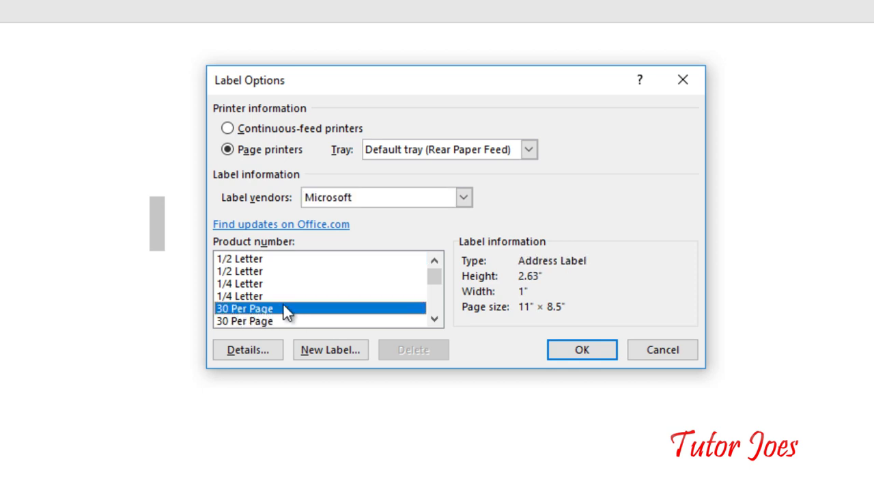
{"action": "left_click", "coordinate": [265, 319]}
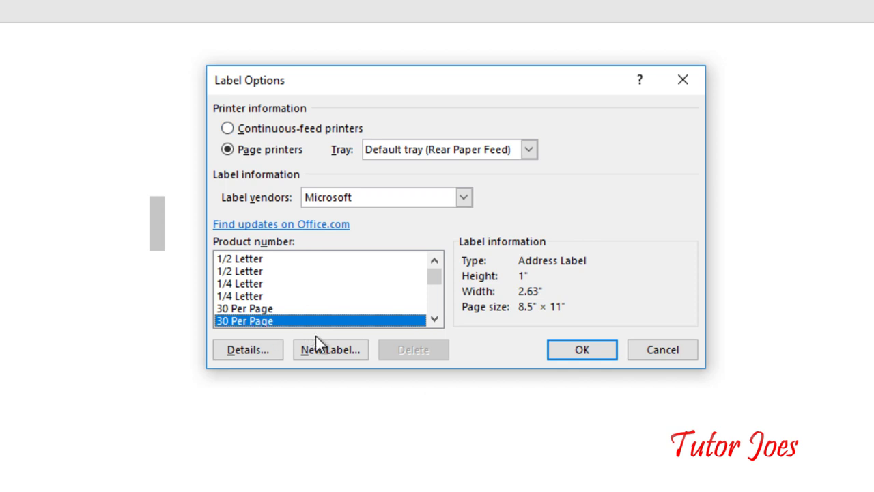
{"action": "left_click", "coordinate": [326, 353]}
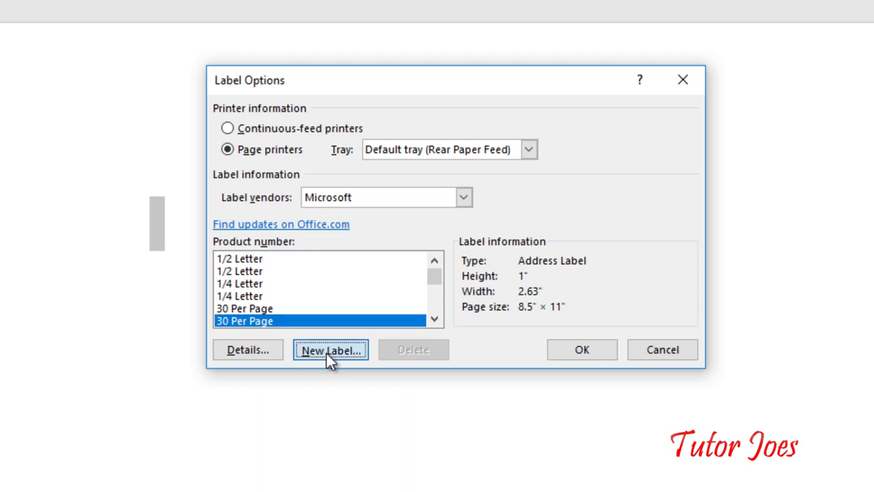
Save the 30 Per Page label details (1" x 2.63", 3 across, 10 down) on Letter paper.
{"action": "left_click_drag", "start_coordinate": [657, 110], "coordinate": [472, 15]}
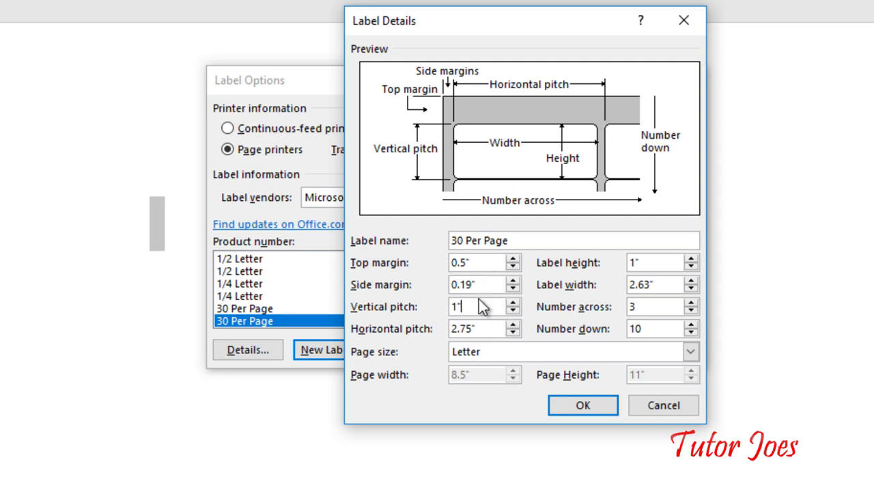
{"action": "left_click", "coordinate": [499, 356]}
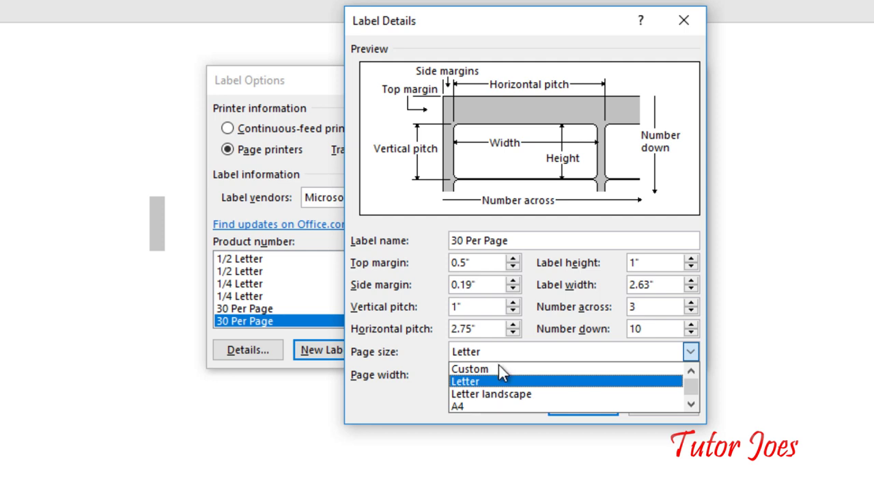
{"action": "left_click", "coordinate": [508, 351]}
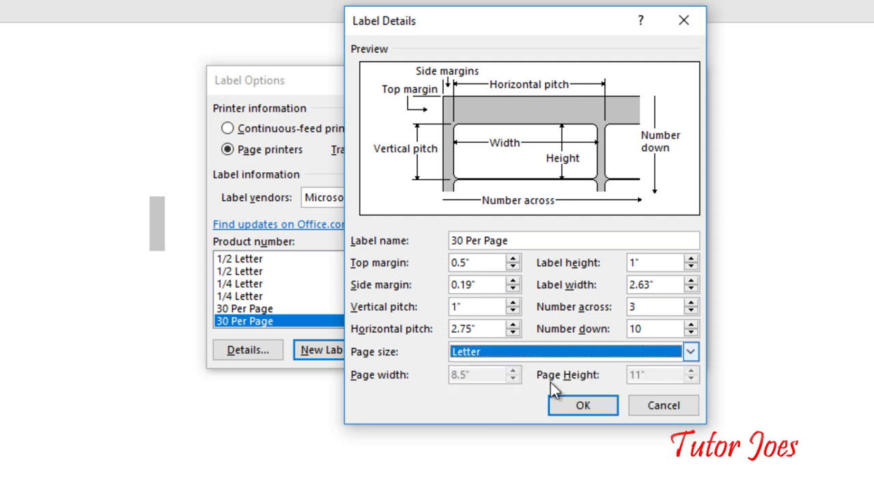
{"action": "left_click", "coordinate": [593, 410]}
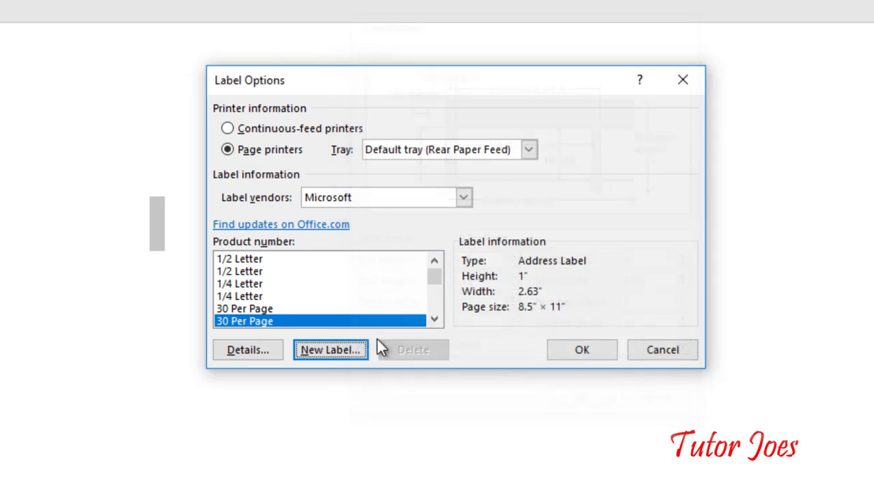
Delete the custom 30 Per Page label and apply Microsoft's 30 Per Page labels to the document.
{"action": "left_click", "coordinate": [342, 349]}
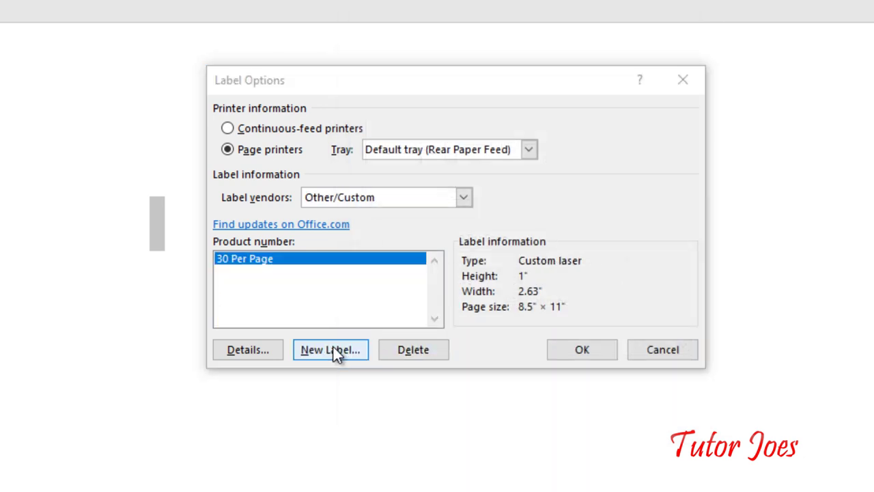
{"action": "left_click", "coordinate": [684, 22]}
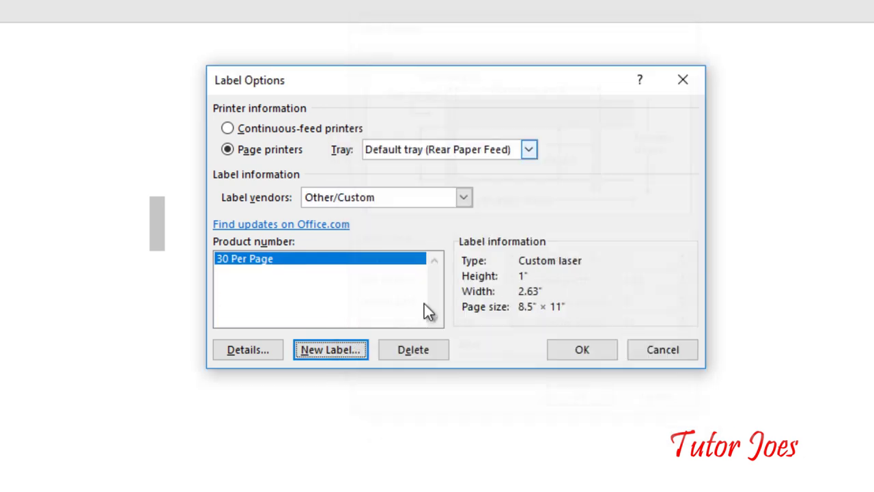
{"action": "left_click", "coordinate": [413, 353]}
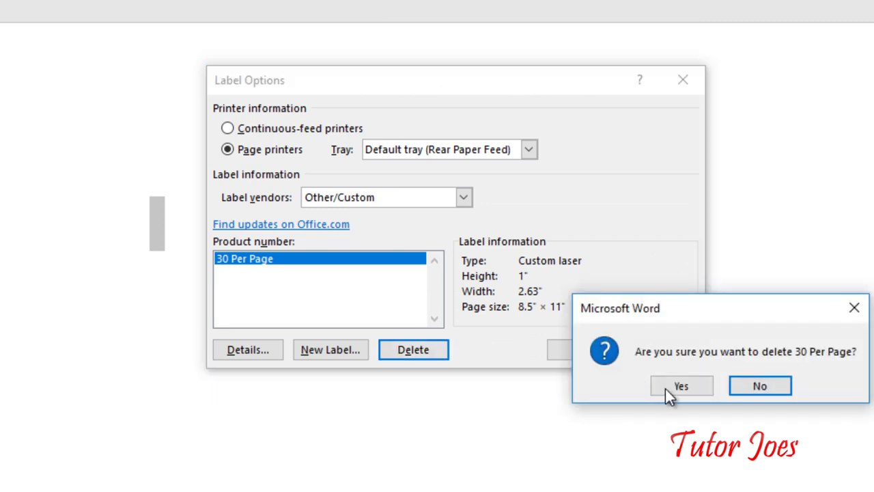
{"action": "left_click", "coordinate": [667, 388]}
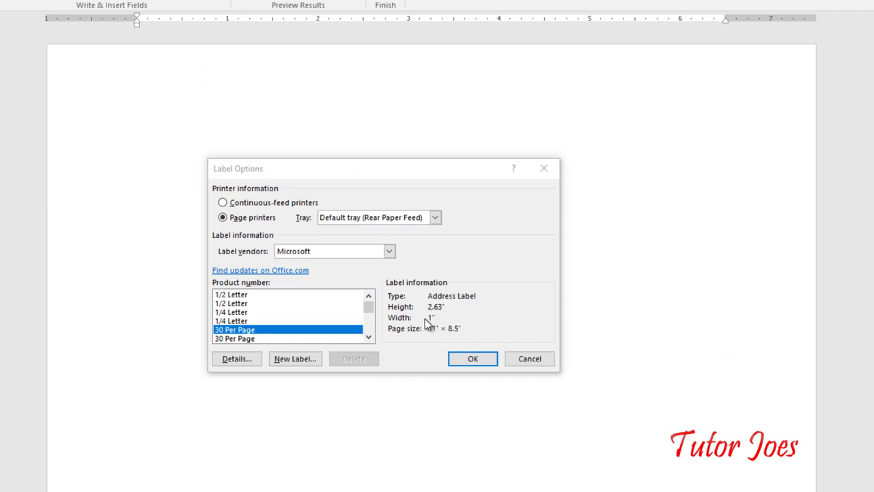
{"action": "left_click", "coordinate": [478, 362]}
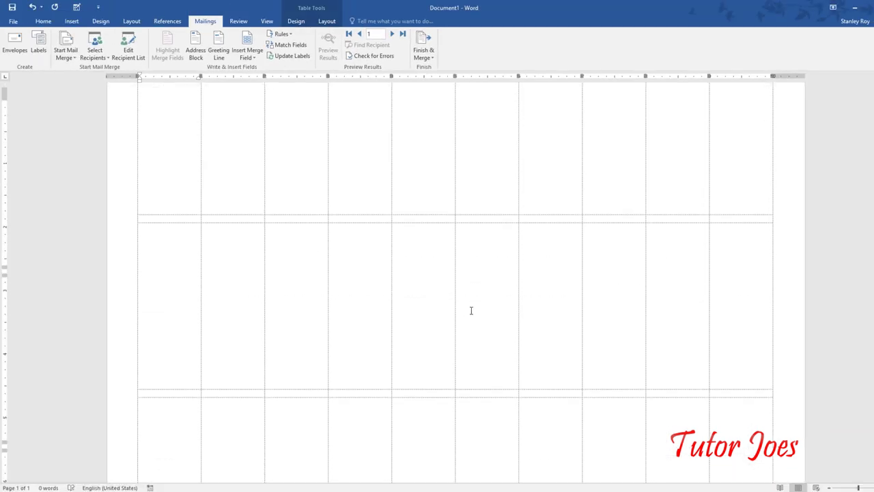
Select the entire label grid and delete it with Table Tools Layout > Delete Table.
{"action": "scroll", "coordinate": [471, 298], "scroll_direction": "down", "scroll_amount": 3}
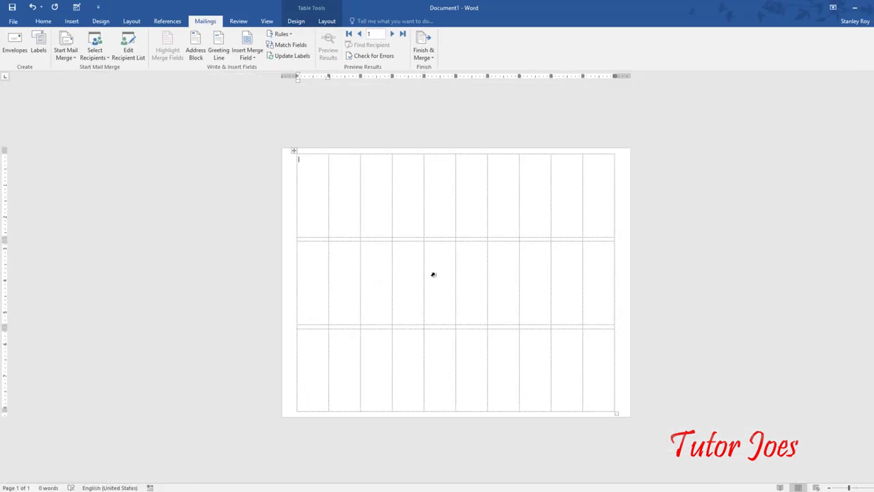
{"action": "scroll", "coordinate": [498, 275], "scroll_direction": "up", "scroll_amount": 1}
{"action": "scroll", "coordinate": [517, 269], "scroll_direction": "up", "scroll_amount": 2}
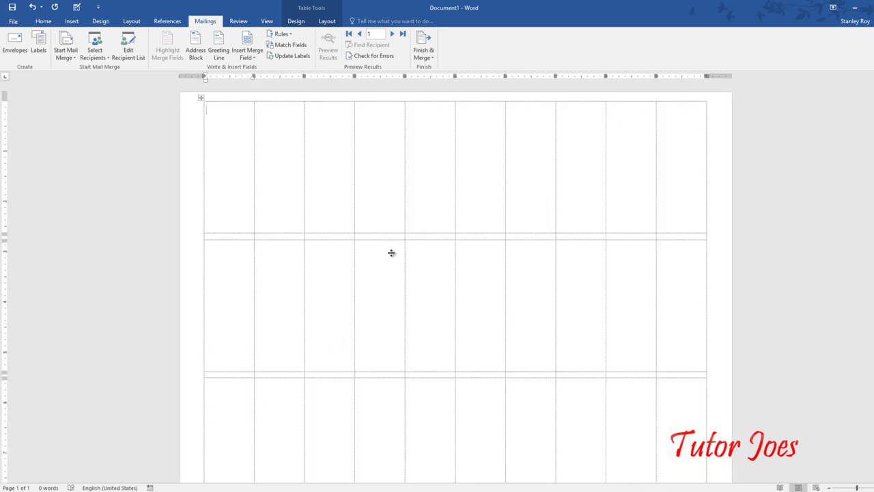
{"action": "left_click", "coordinate": [202, 99]}
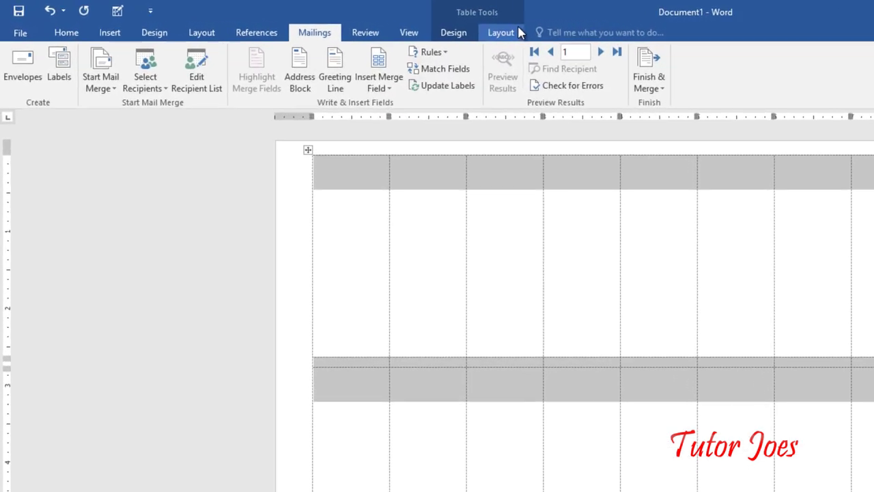
{"action": "left_click", "coordinate": [517, 33]}
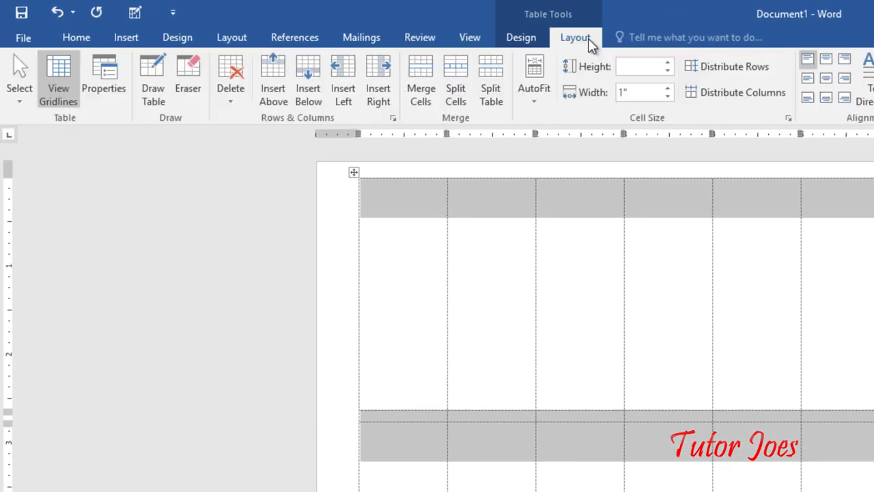
{"action": "left_click", "coordinate": [201, 78]}
{"action": "left_click", "coordinate": [265, 179]}
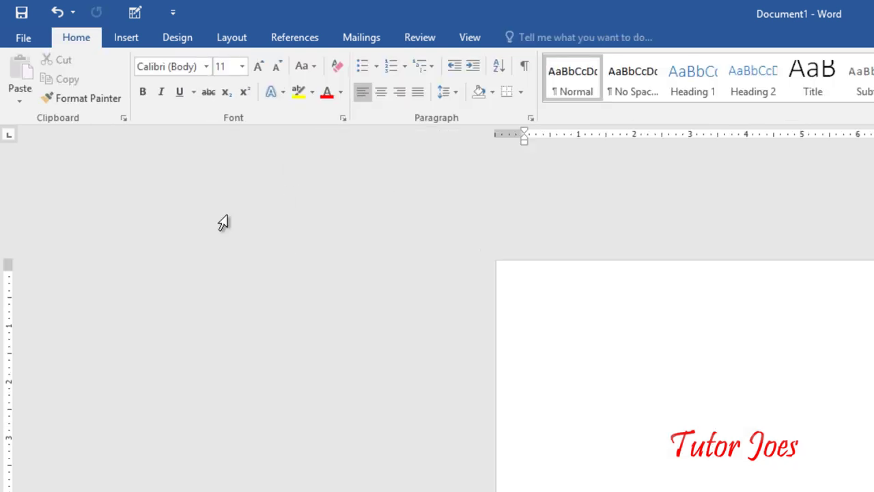
Set the page to portrait orientation.
{"action": "left_click", "coordinate": [176, 36]}
{"action": "left_click", "coordinate": [130, 39]}
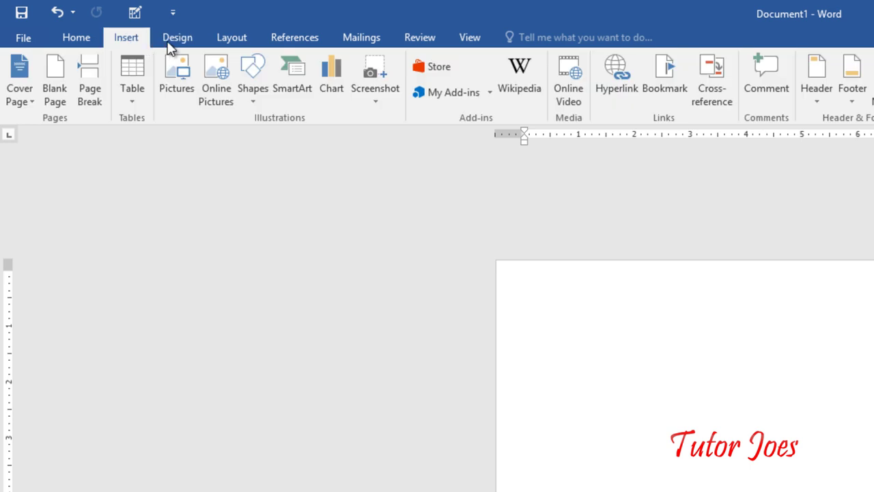
{"action": "left_click", "coordinate": [171, 42]}
{"action": "left_click", "coordinate": [220, 42]}
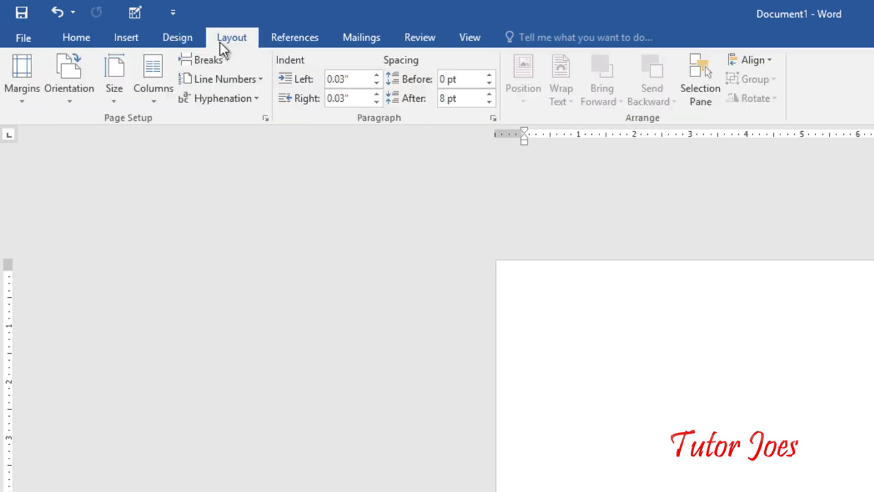
{"action": "left_click", "coordinate": [116, 101]}
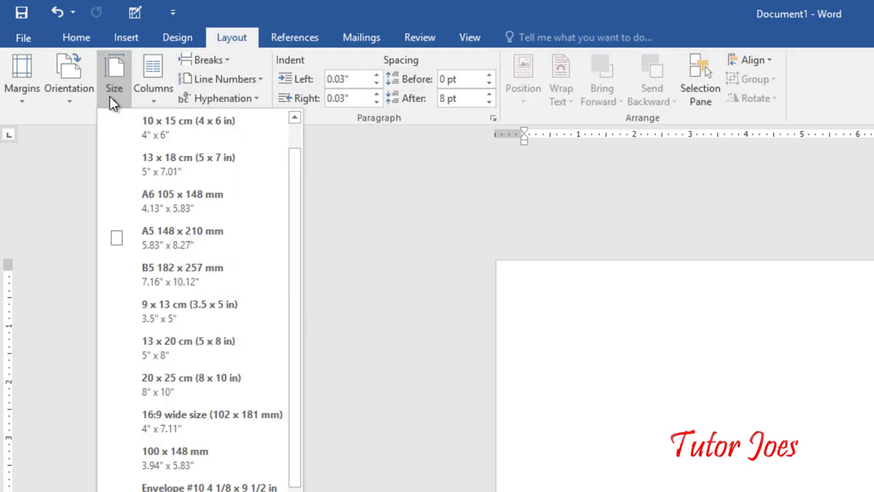
{"action": "left_click", "coordinate": [91, 92]}
{"action": "left_click", "coordinate": [92, 127]}
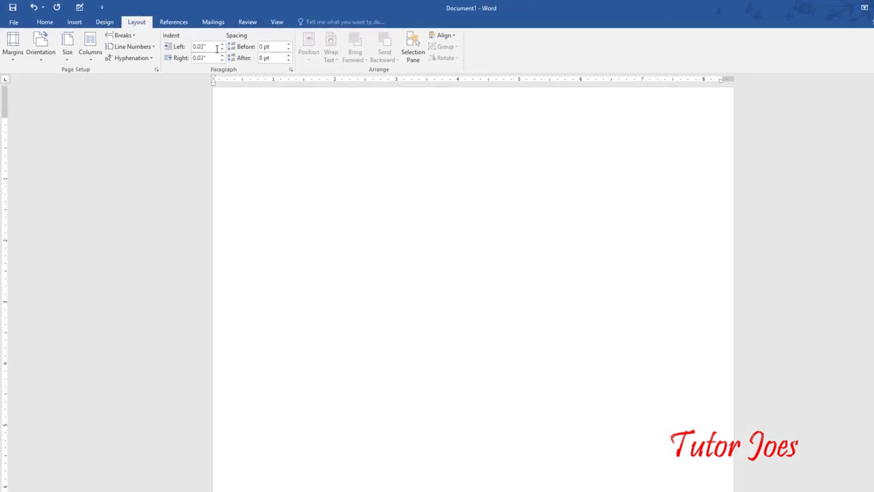
Start a labels mail merge with 1 x 2.63 inch 30 Per Page labels, cursor in the first label.
{"action": "left_click", "coordinate": [217, 26]}
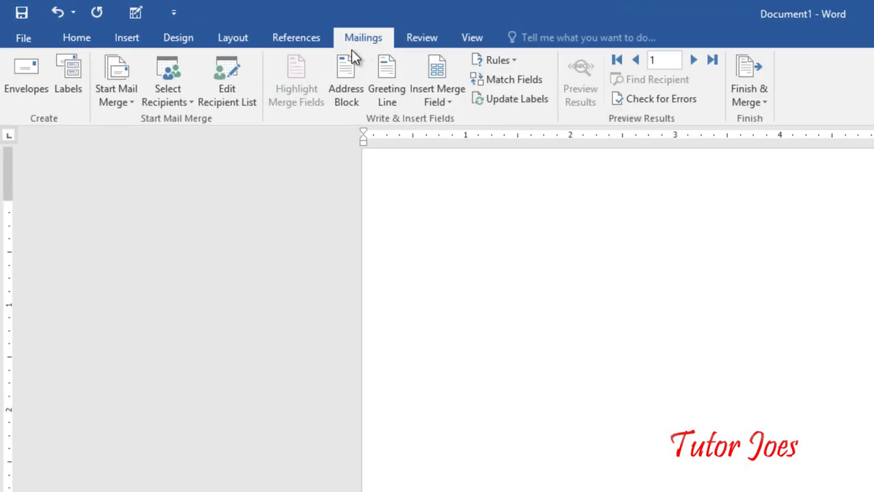
{"action": "left_click", "coordinate": [105, 106]}
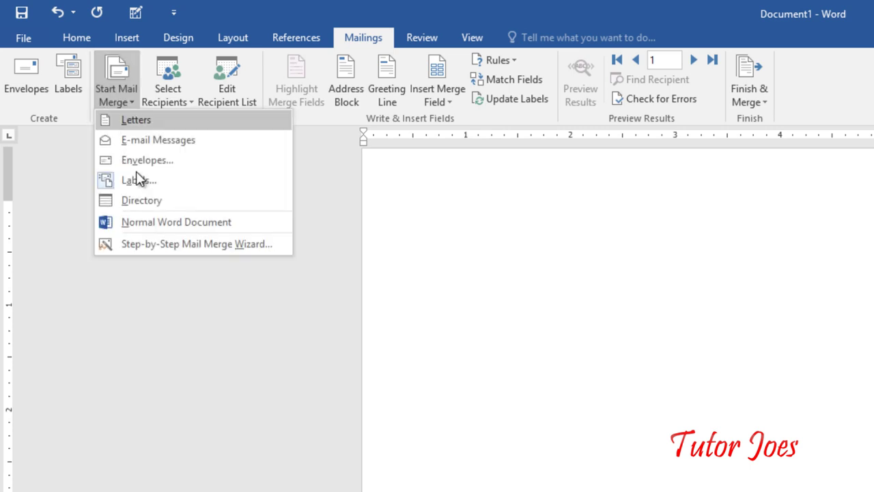
{"action": "left_click", "coordinate": [139, 178]}
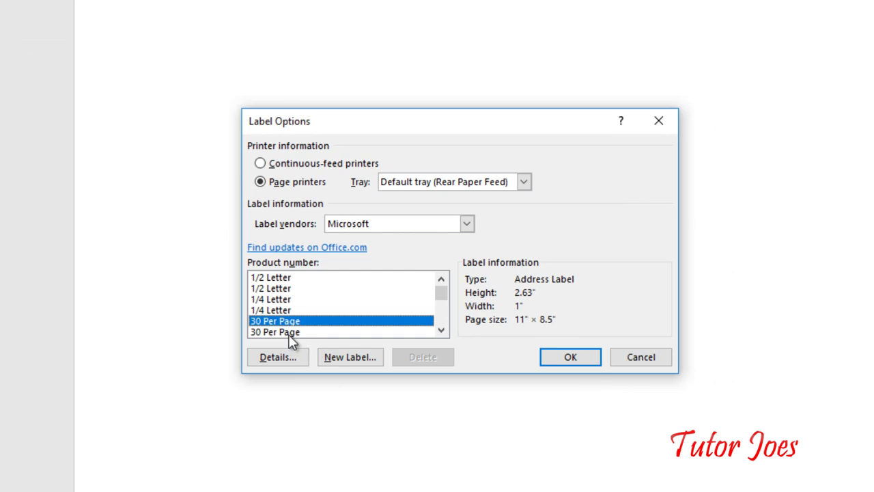
{"action": "left_click", "coordinate": [291, 332]}
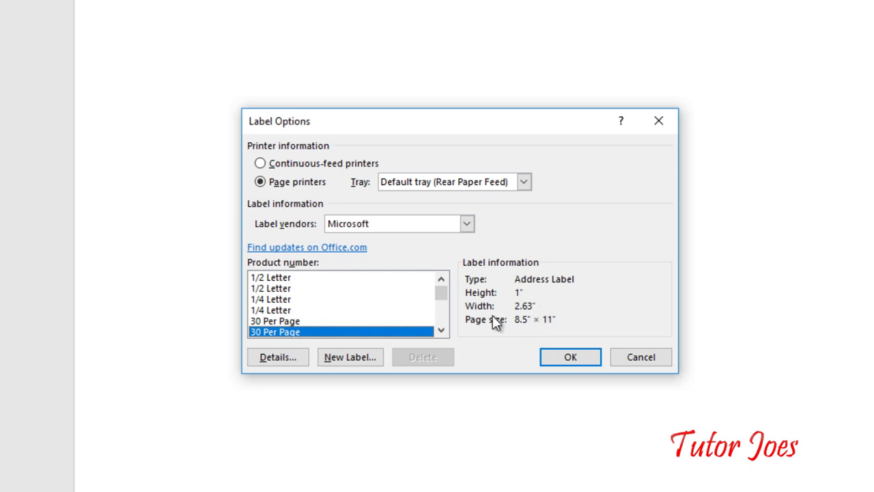
{"action": "left_click", "coordinate": [566, 358]}
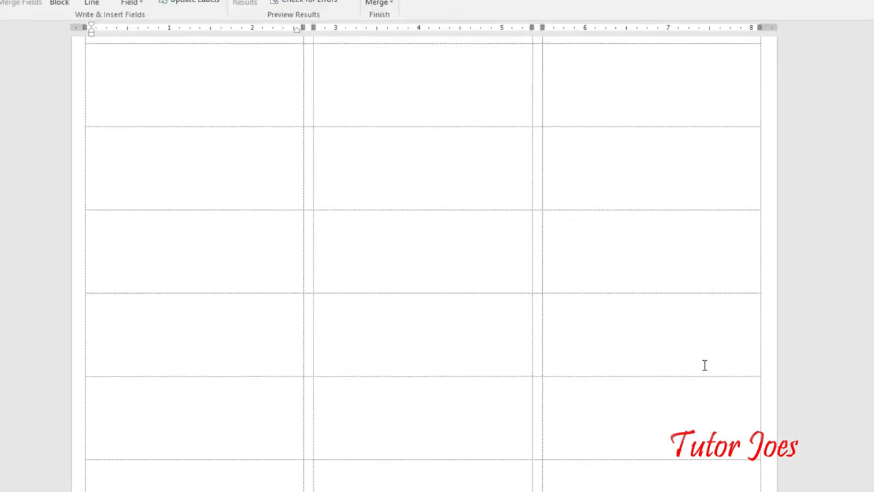
{"action": "left_click", "coordinate": [135, 133]}
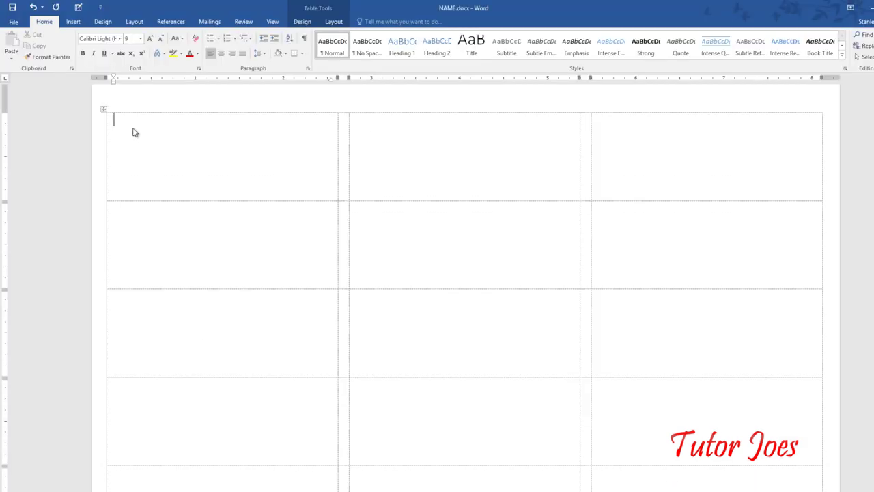
{"action": "left_click", "coordinate": [210, 21]}
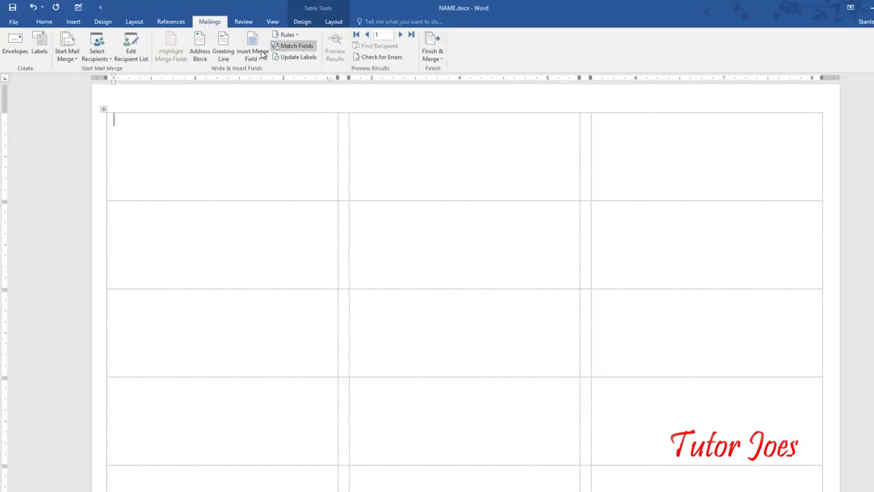
Insert the «NAME» merge field into the first label.
{"action": "left_click", "coordinate": [301, 59]}
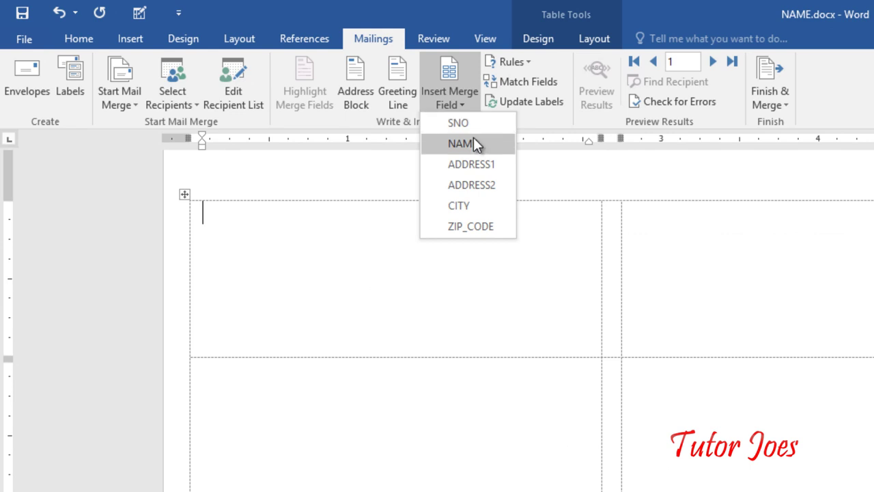
{"action": "left_click", "coordinate": [294, 91]}
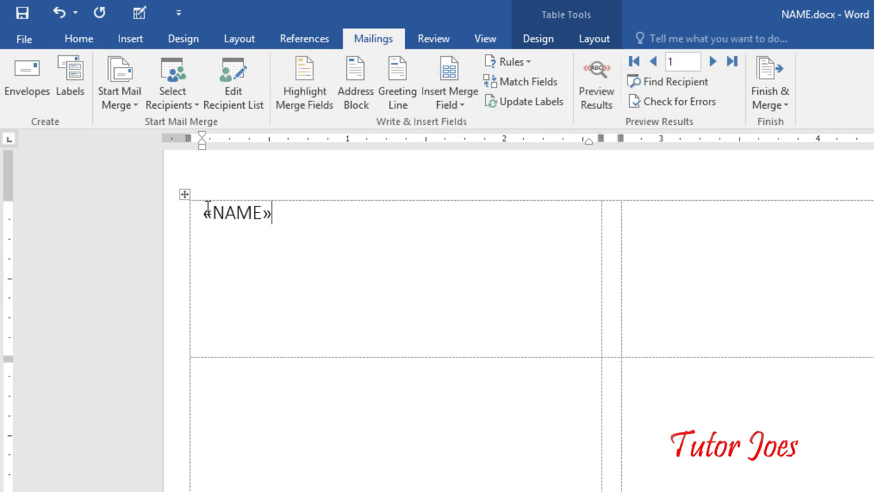
{"action": "left_click_drag", "start_coordinate": [207, 205], "coordinate": [272, 205]}
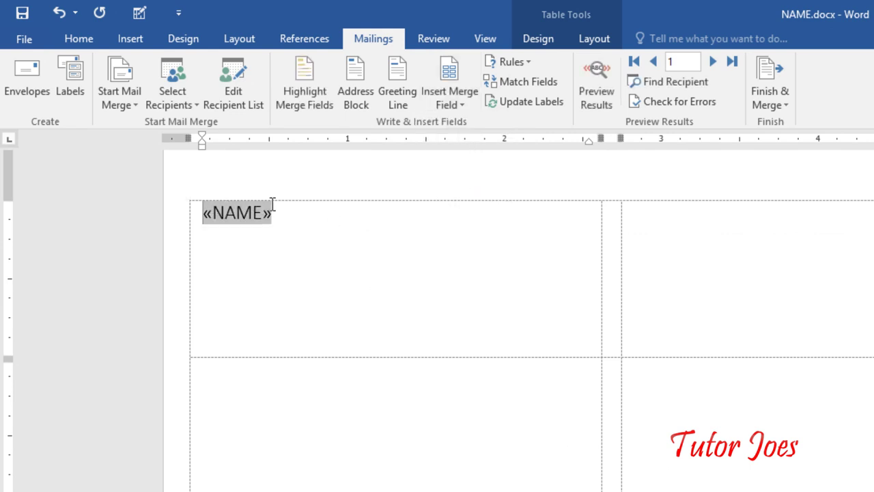
{"action": "left_click", "coordinate": [62, 37]}
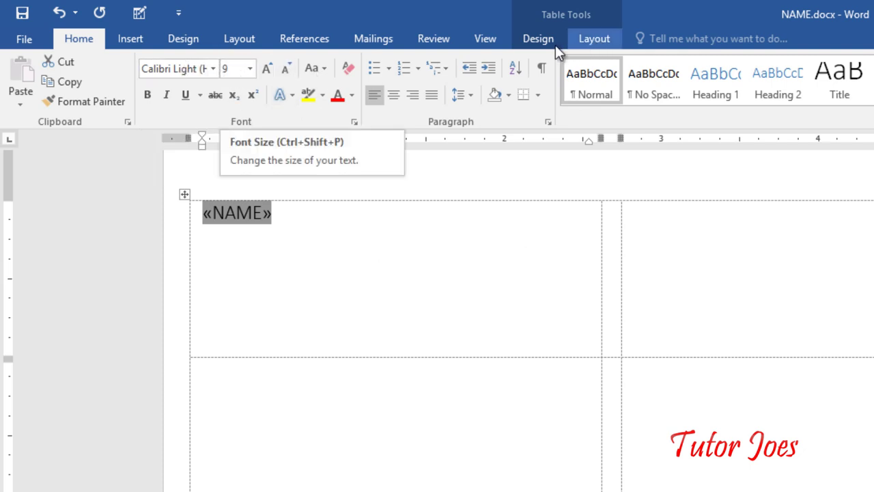
{"action": "left_click", "coordinate": [526, 39]}
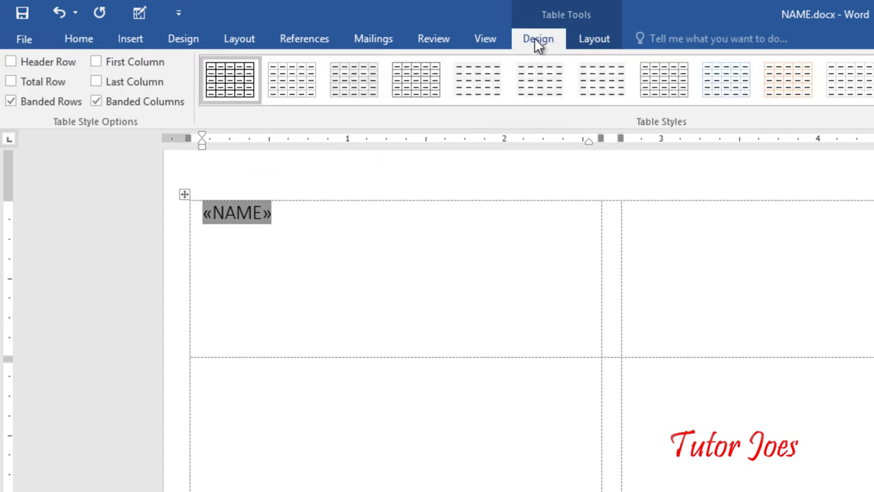
{"action": "left_click", "coordinate": [482, 38]}
{"action": "left_click", "coordinate": [368, 39]}
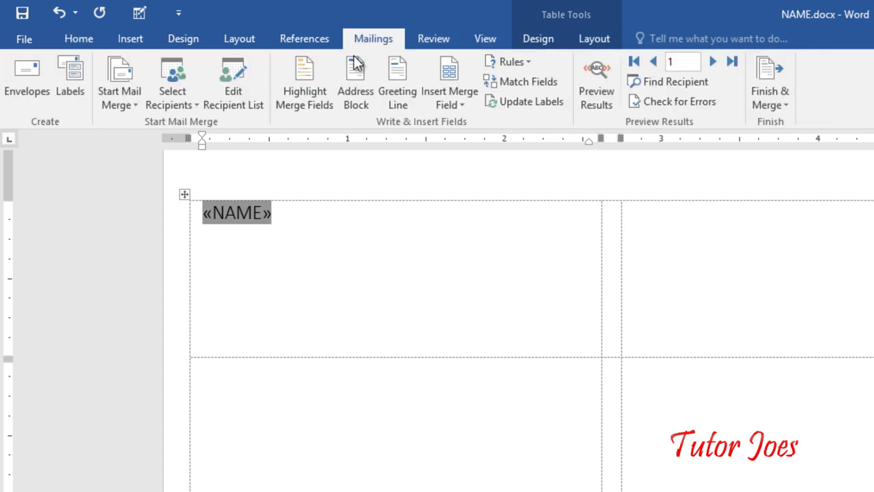
{"action": "left_click", "coordinate": [296, 209]}
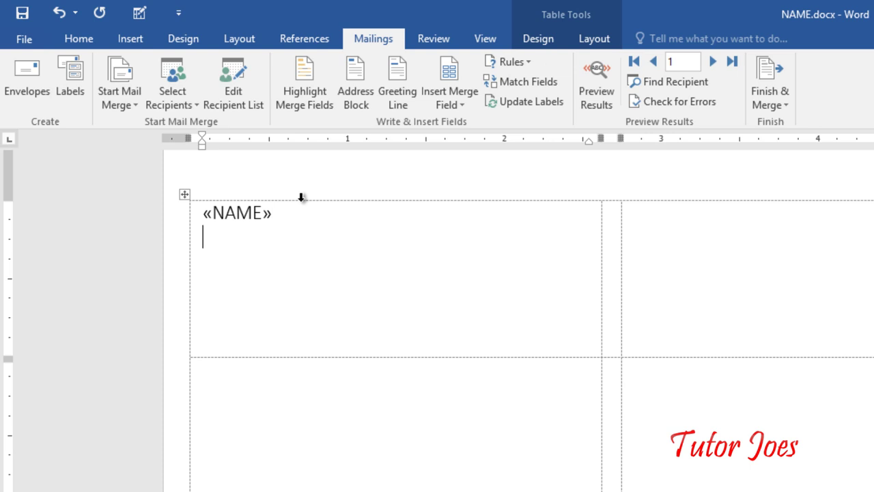
Add «ADDRESS1», «ADDRESS2» and «CITY» - «ZIP_CODE» on the following lines.
{"action": "left_click", "coordinate": [456, 101]}
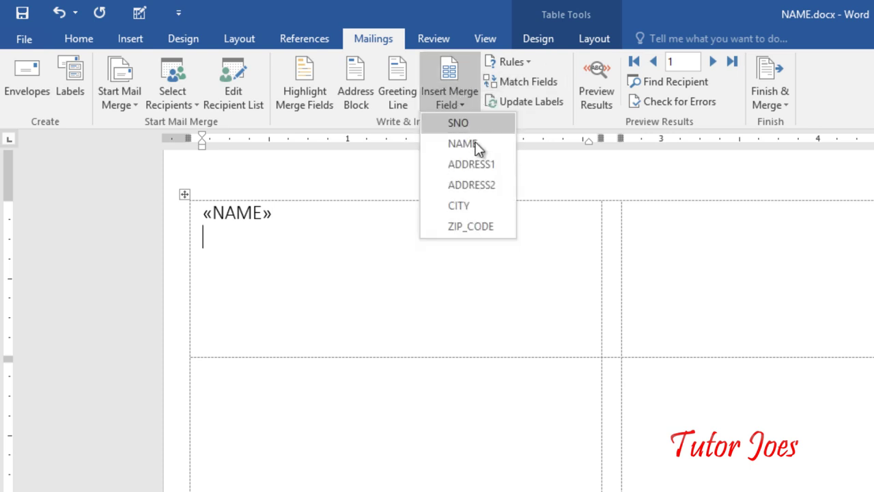
{"action": "left_click", "coordinate": [472, 164]}
{"action": "key", "text": "Return"}
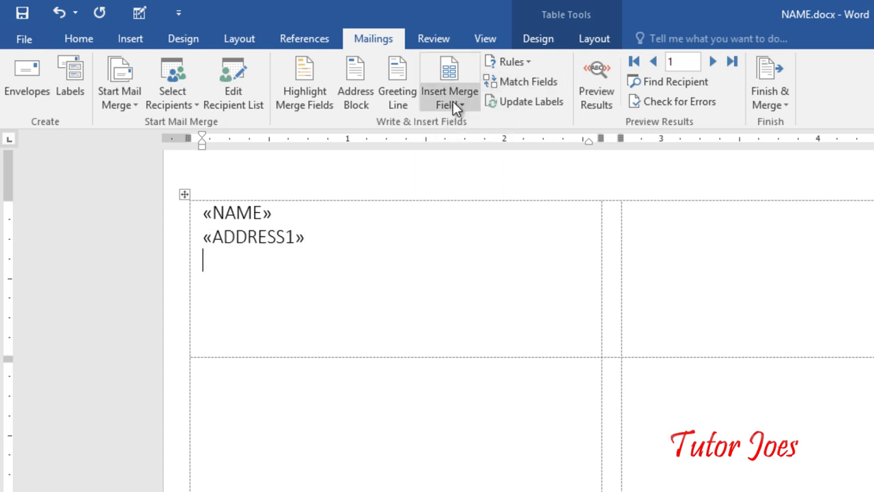
{"action": "left_click", "coordinate": [454, 105]}
{"action": "left_click", "coordinate": [478, 183]}
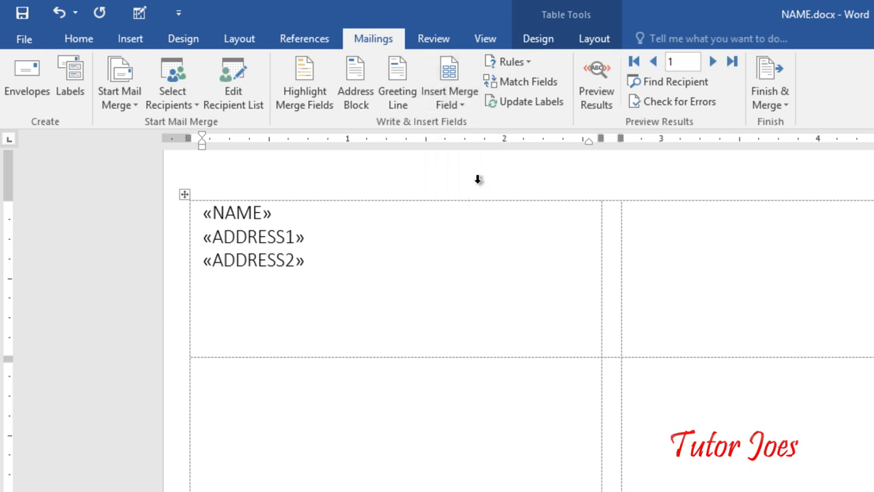
{"action": "key", "text": "Return"}
{"action": "left_click", "coordinate": [462, 104]}
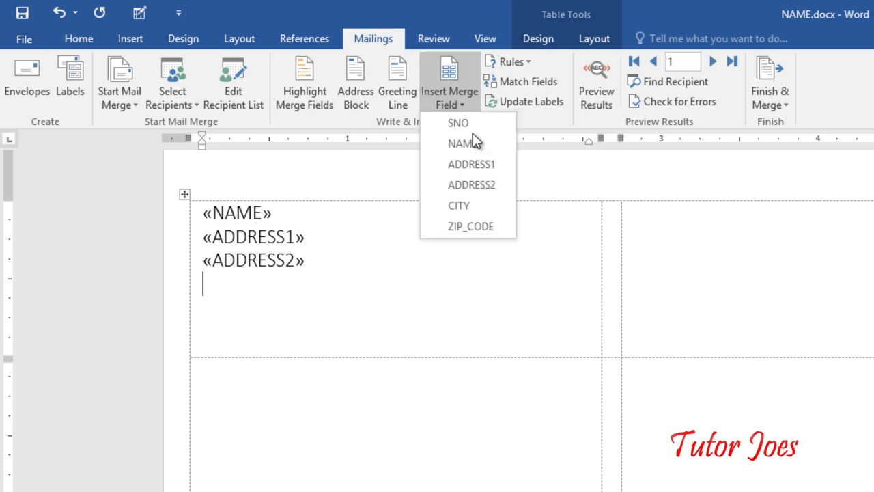
{"action": "left_click", "coordinate": [487, 206]}
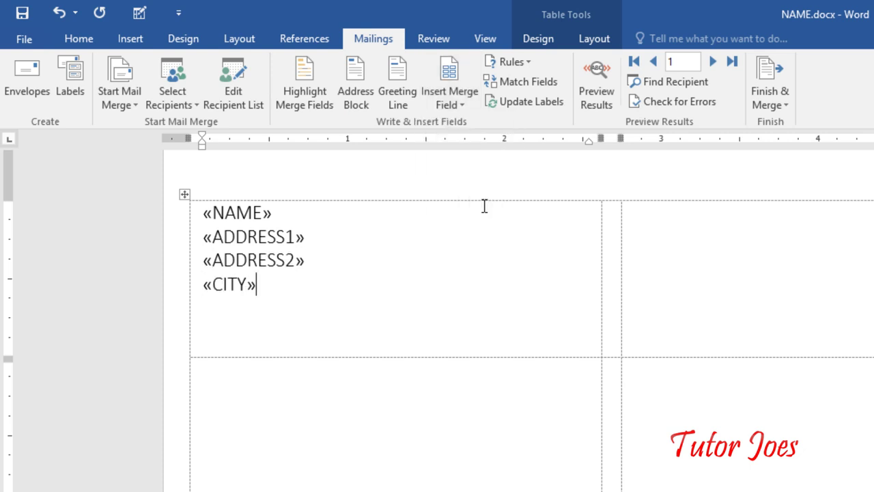
{"action": "type", "text": " -"}
{"action": "left_click", "coordinate": [471, 108]}
{"action": "left_click", "coordinate": [487, 225]}
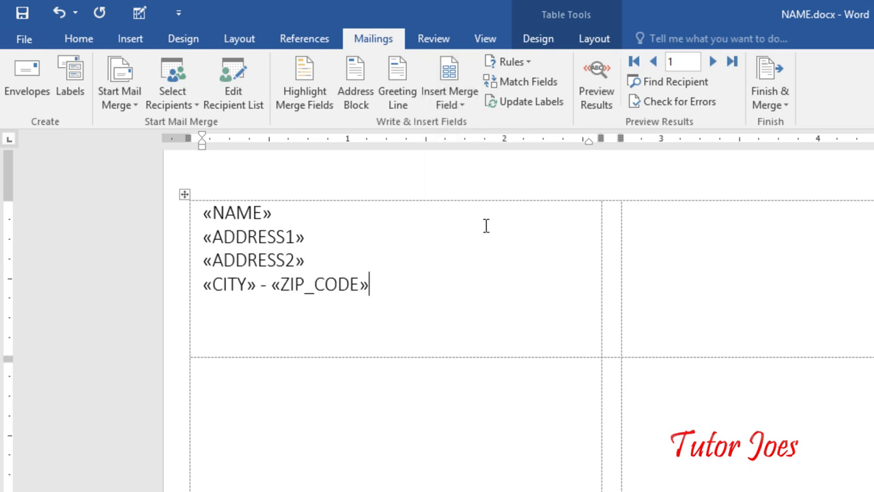
Enlarge the whole address block to 12 pt.
{"action": "left_click_drag", "start_coordinate": [382, 288], "coordinate": [164, 160]}
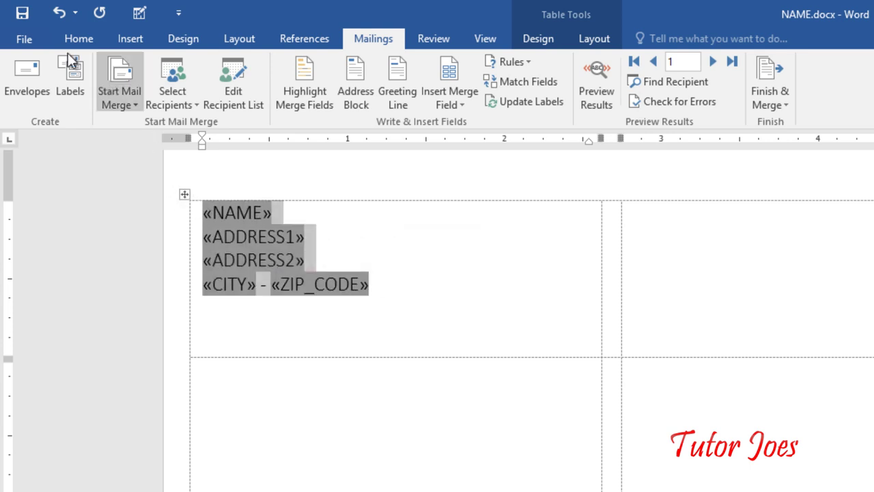
{"action": "left_click", "coordinate": [85, 38]}
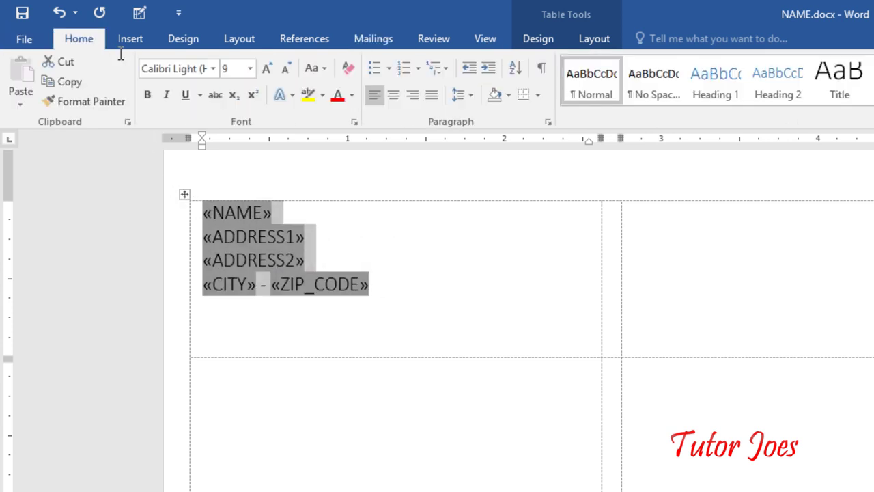
{"action": "left_click", "coordinate": [251, 71]}
{"action": "left_click", "coordinate": [263, 67]}
{"action": "left_click", "coordinate": [263, 67]}
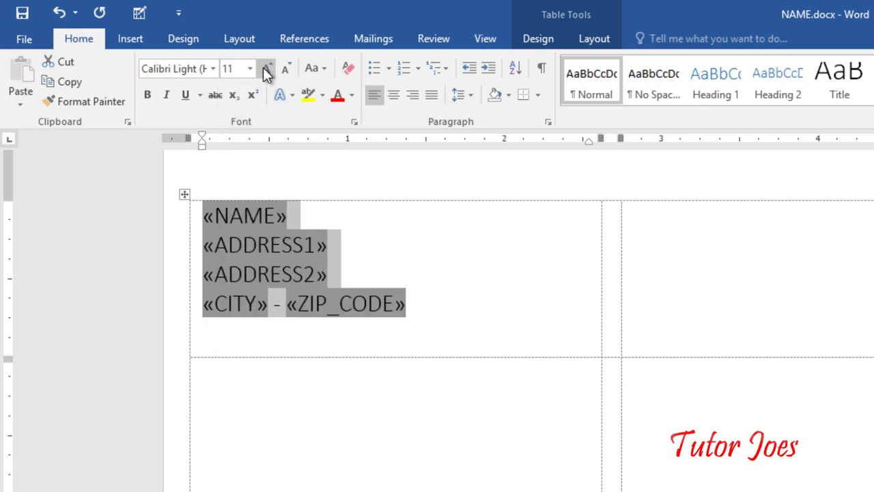
{"action": "left_click", "coordinate": [263, 67]}
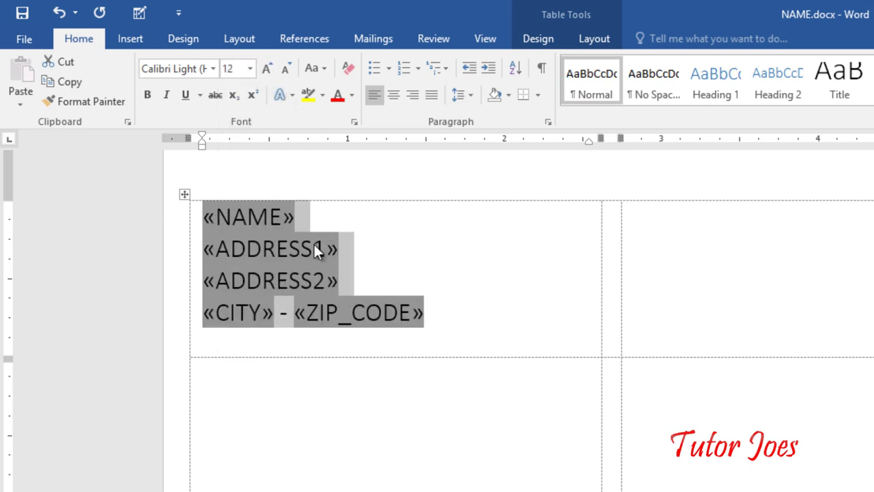
{"action": "left_click", "coordinate": [247, 236]}
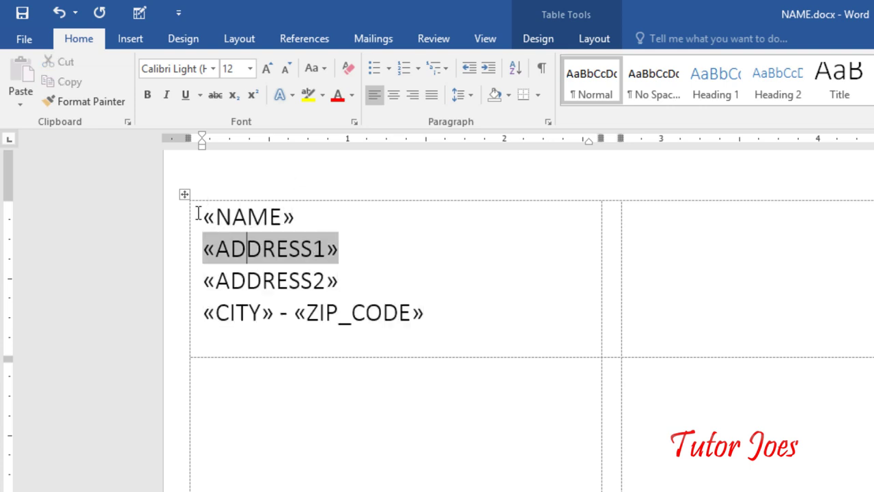
Make the «NAME» field bold and check the other fields' formatting.
{"action": "left_click", "coordinate": [204, 218]}
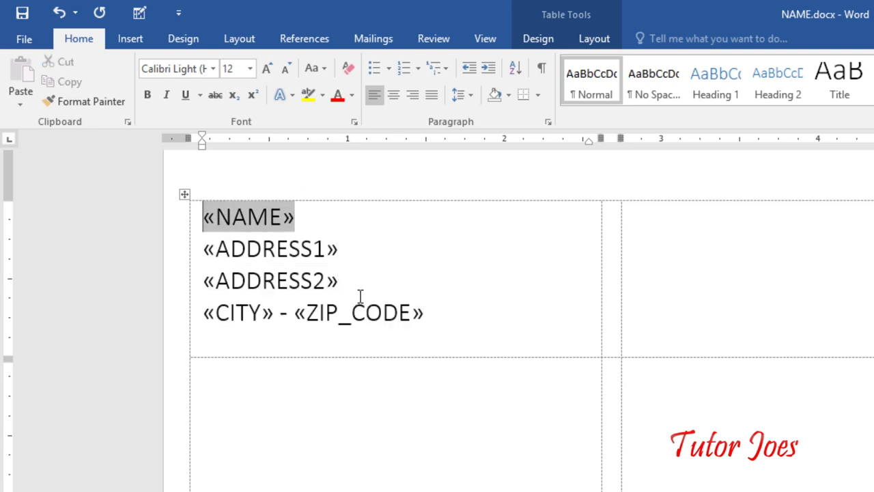
{"action": "left_click_drag", "start_coordinate": [424, 313], "coordinate": [207, 213]}
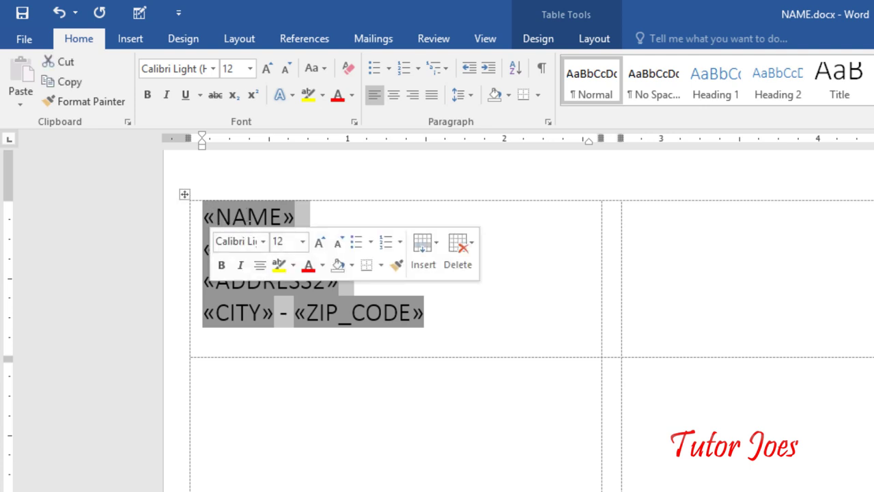
{"action": "left_click", "coordinate": [247, 217]}
{"action": "double_click", "coordinate": [248, 217]}
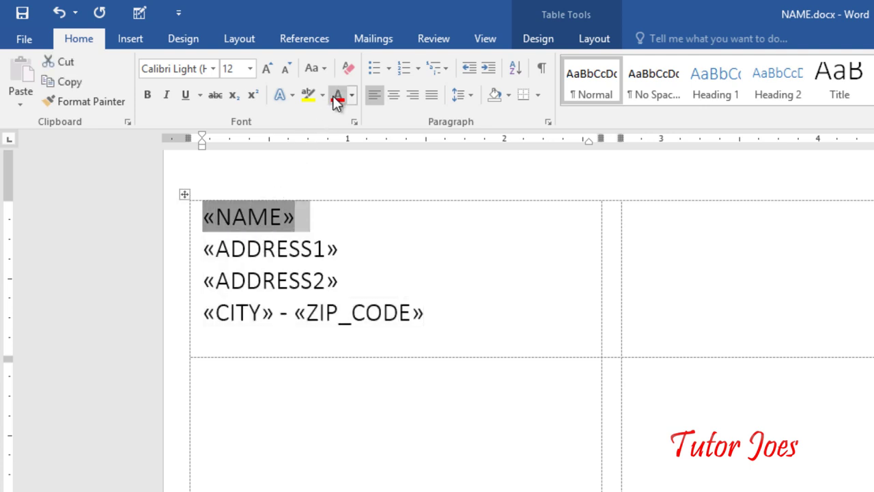
{"action": "left_click", "coordinate": [148, 95]}
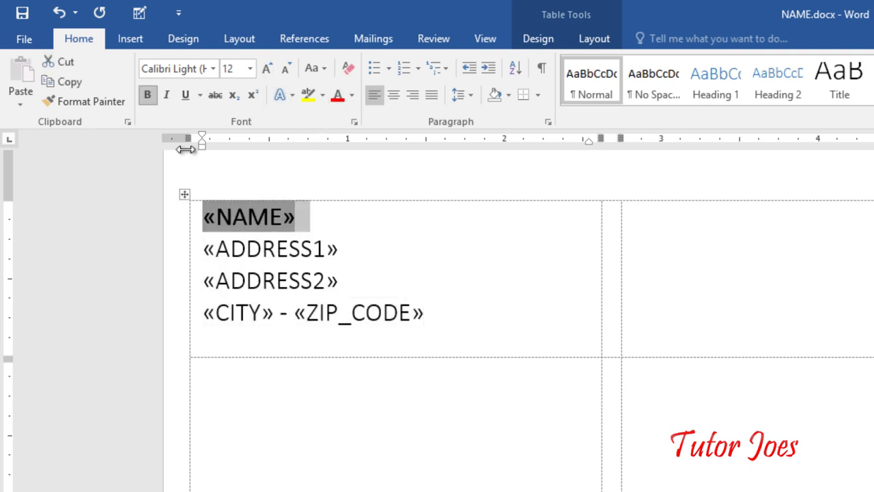
{"action": "left_click", "coordinate": [276, 249]}
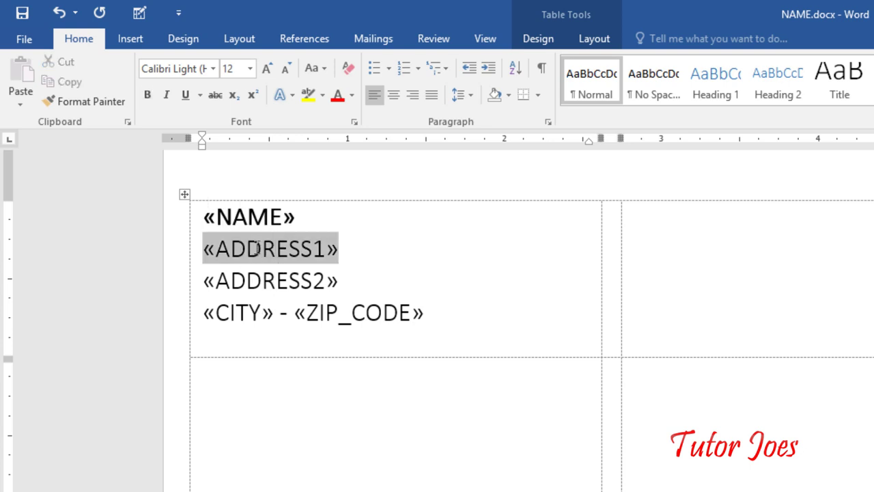
{"action": "left_click", "coordinate": [271, 313]}
{"action": "left_click", "coordinate": [263, 280]}
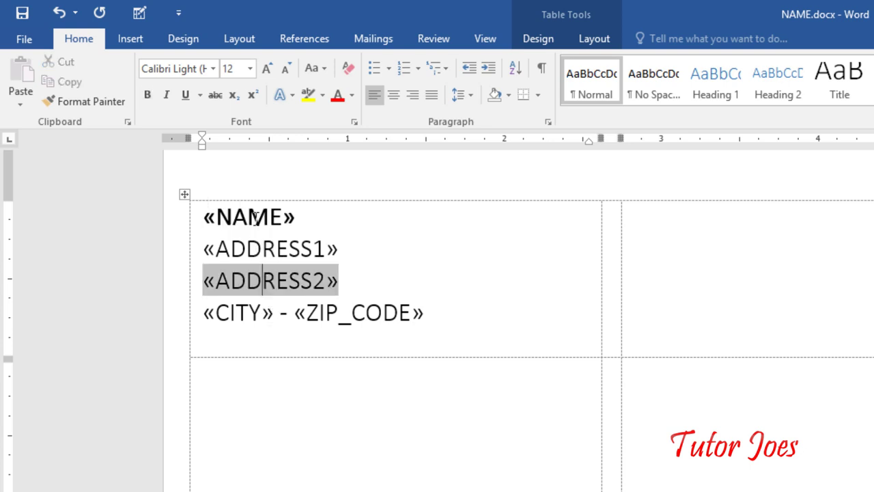
{"action": "left_click", "coordinate": [255, 217]}
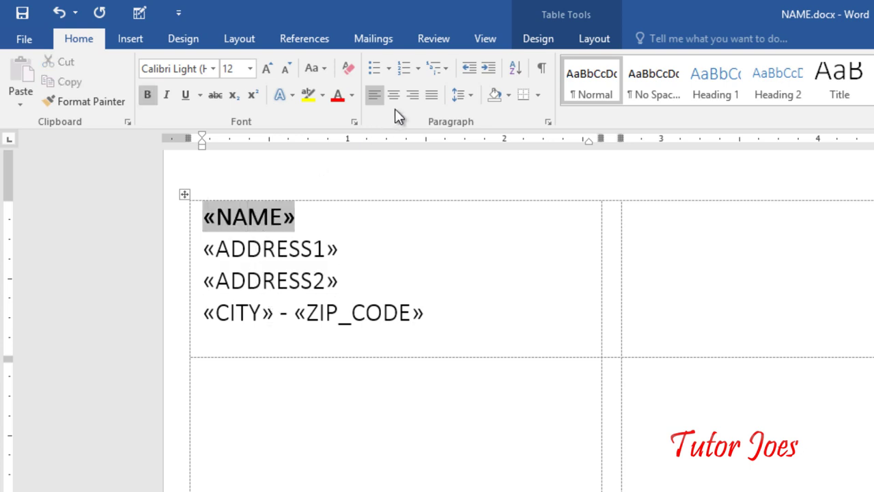
Update all labels to copy the first label's address fields, then scroll to verify «Next Record»«NAME».
{"action": "left_click", "coordinate": [389, 39]}
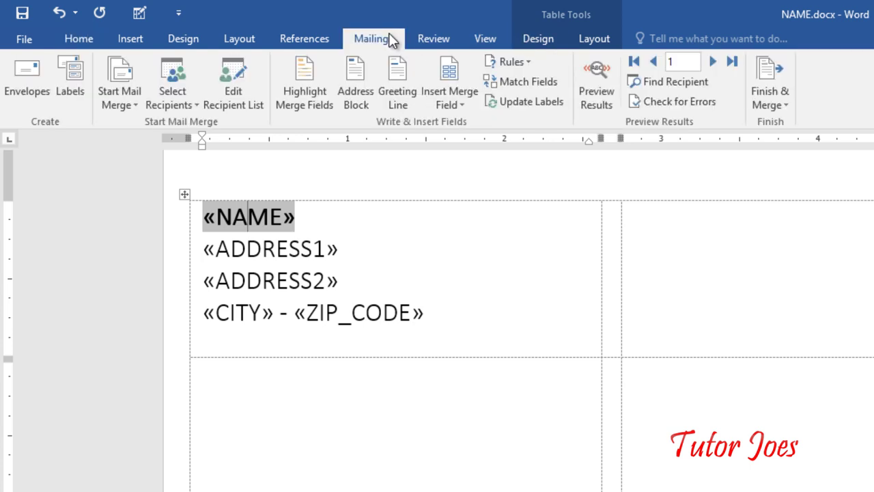
{"action": "left_click", "coordinate": [510, 102]}
{"action": "scroll", "coordinate": [544, 281], "scroll_direction": "down", "scroll_amount": 3}
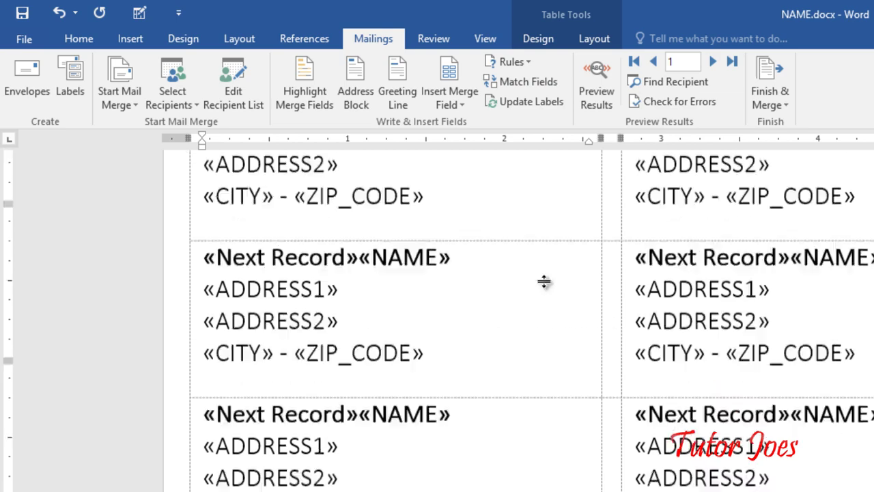
{"action": "scroll", "coordinate": [544, 281], "scroll_direction": "down", "scroll_amount": 1}
{"action": "scroll", "coordinate": [550, 289], "scroll_direction": "down", "scroll_amount": 1}
{"action": "scroll", "coordinate": [551, 289], "scroll_direction": "down", "scroll_amount": 2}
{"action": "scroll", "coordinate": [551, 297], "scroll_direction": "down", "scroll_amount": 1}
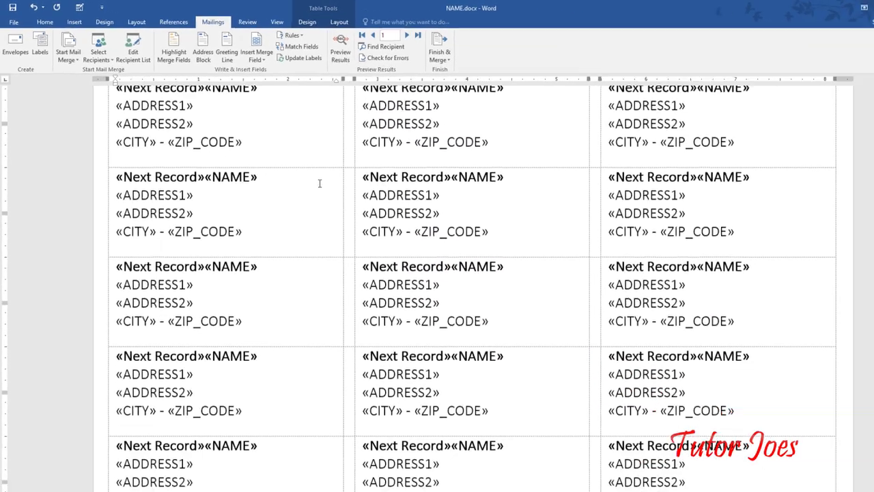
{"action": "scroll", "coordinate": [321, 177], "scroll_direction": "up", "scroll_amount": 3}
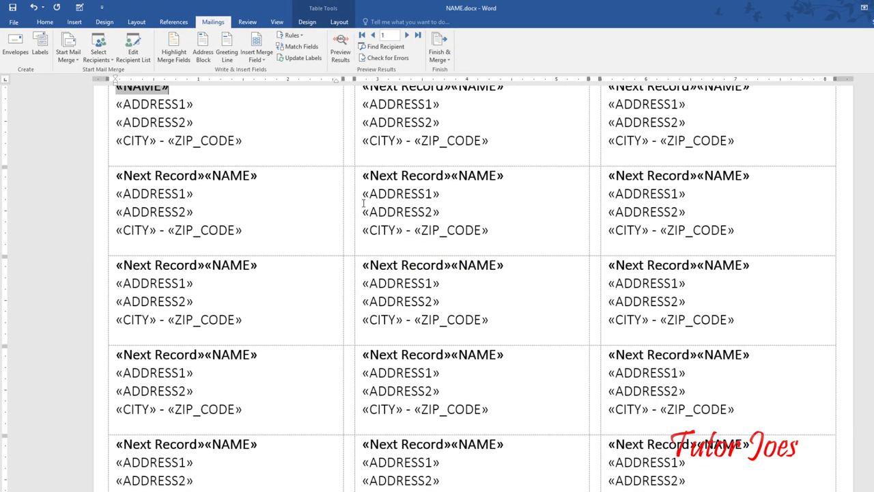
{"action": "scroll", "coordinate": [364, 198], "scroll_direction": "up", "scroll_amount": 2}
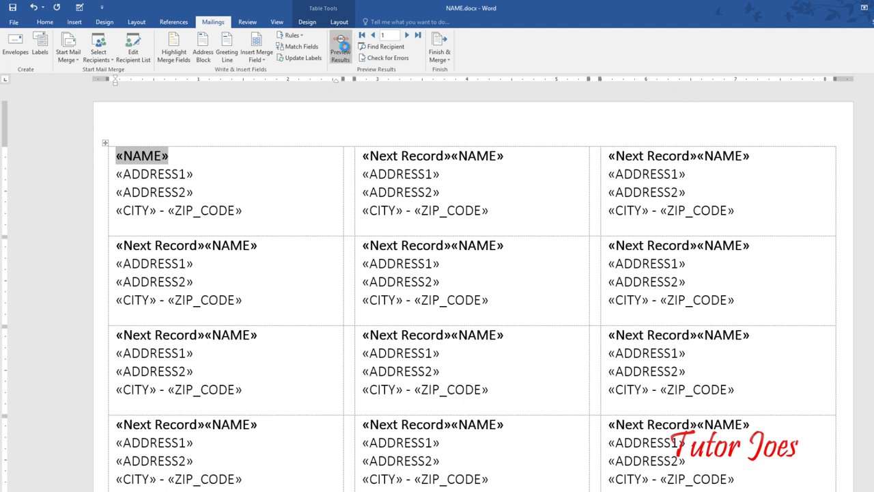
Preview the labels with real recipient data, stepping forward to the last record.
{"action": "left_click", "coordinate": [342, 49]}
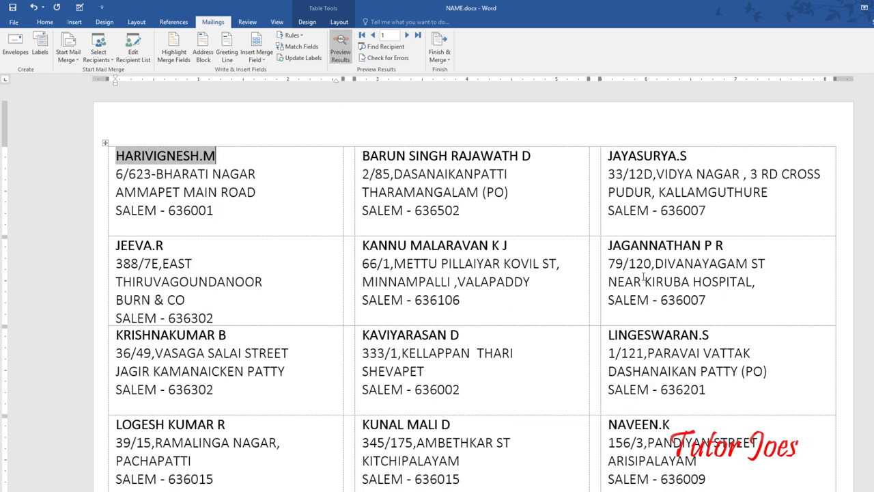
{"action": "scroll", "coordinate": [377, 362], "scroll_direction": "down", "scroll_amount": 3}
{"action": "scroll", "coordinate": [410, 274], "scroll_direction": "down", "scroll_amount": 2}
{"action": "scroll", "coordinate": [461, 107], "scroll_direction": "down", "scroll_amount": 5}
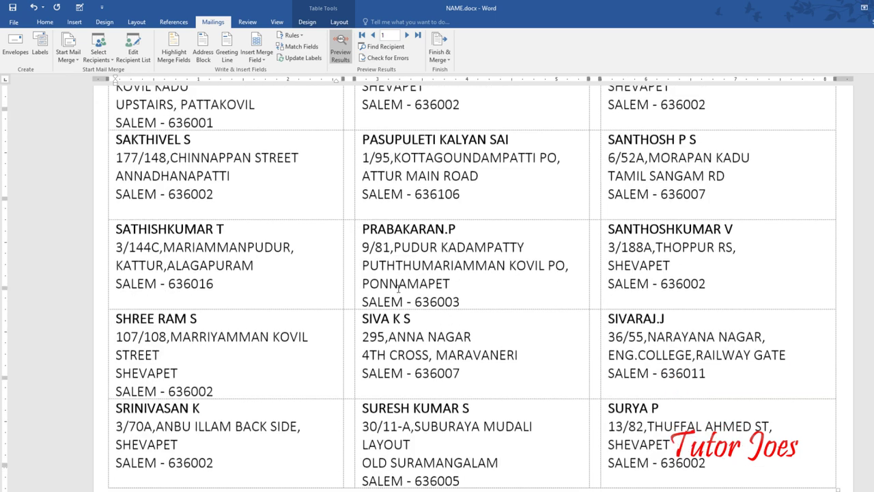
{"action": "left_click", "coordinate": [408, 34]}
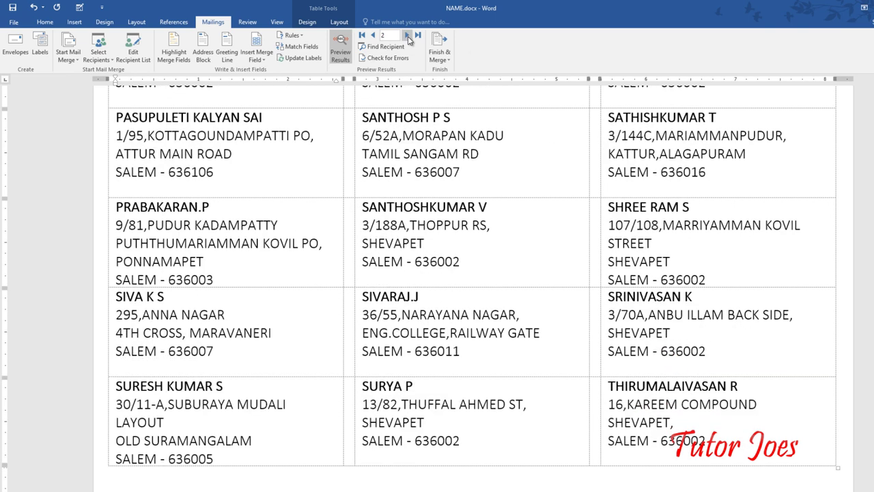
{"action": "left_click", "coordinate": [407, 34]}
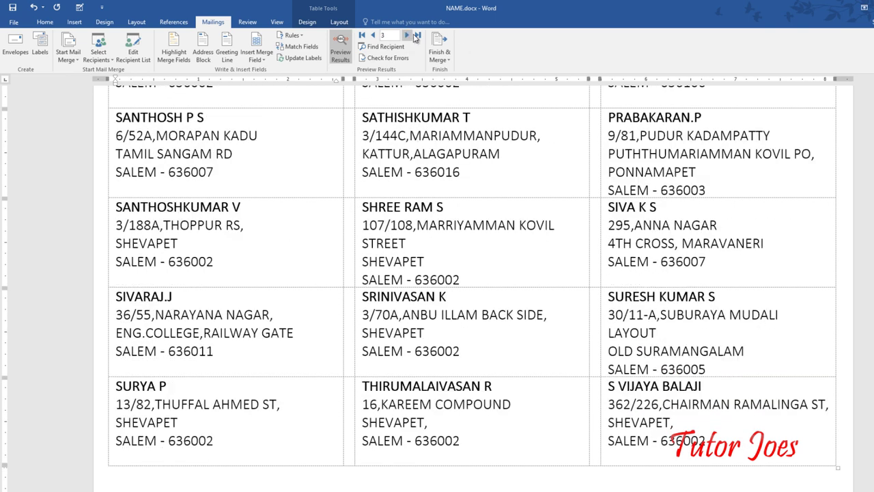
{"action": "left_click", "coordinate": [407, 35]}
{"action": "left_click", "coordinate": [418, 35]}
{"action": "scroll", "coordinate": [429, 199], "scroll_direction": "up", "scroll_amount": 2}
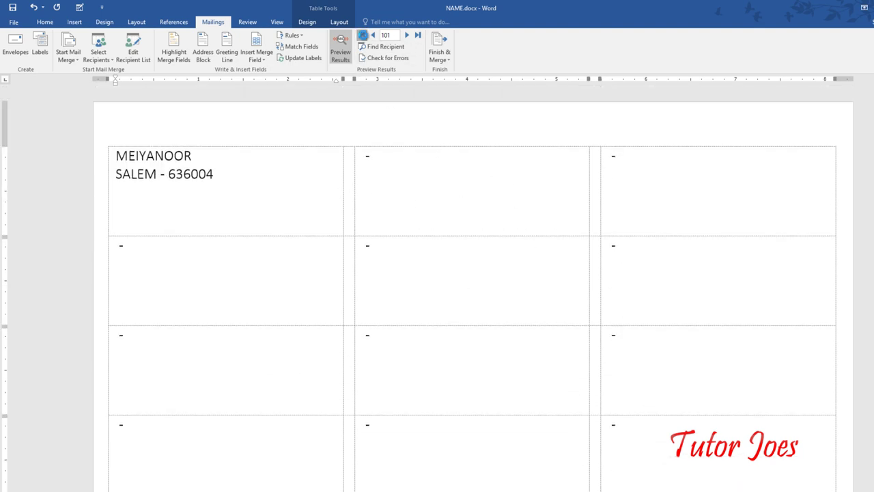
Return the preview to the first record and review the filled labels.
{"action": "left_click", "coordinate": [362, 35]}
{"action": "scroll", "coordinate": [462, 207], "scroll_direction": "down", "scroll_amount": 3}
{"action": "scroll", "coordinate": [465, 209], "scroll_direction": "down", "scroll_amount": 5}
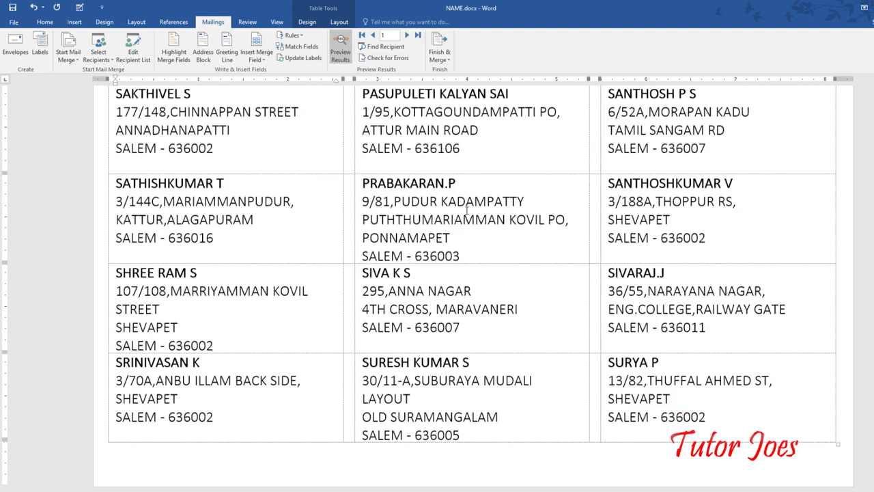
{"action": "scroll", "coordinate": [467, 210], "scroll_direction": "up", "scroll_amount": 4}
{"action": "scroll", "coordinate": [437, 199], "scroll_direction": "up", "scroll_amount": 3}
{"action": "scroll", "coordinate": [404, 187], "scroll_direction": "up", "scroll_amount": 2}
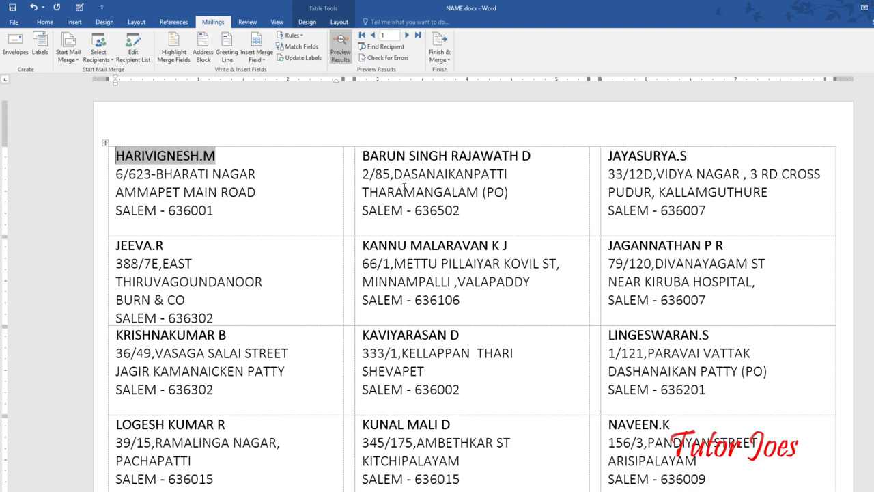
{"action": "left_click", "coordinate": [362, 38]}
Open PART DENTIFICATION TAG.xlsx from the recent workbooks list.
{"action": "left_click", "coordinate": [253, 465]}
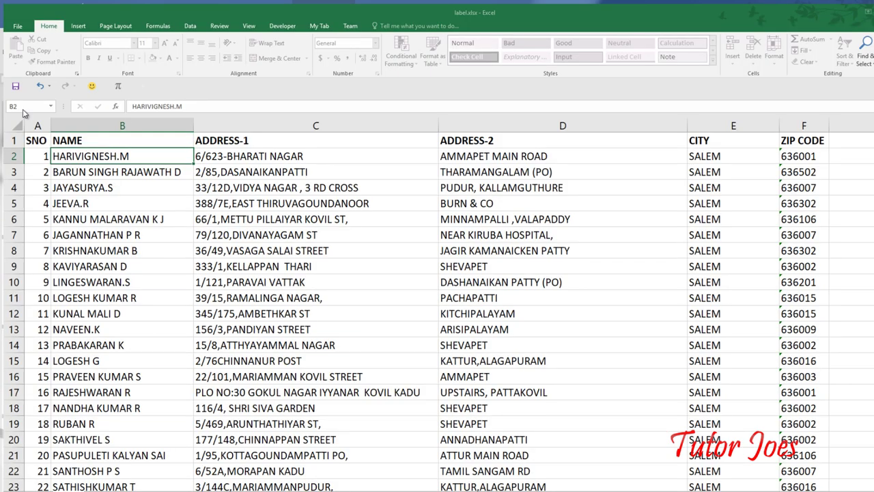
{"action": "left_click", "coordinate": [13, 22]}
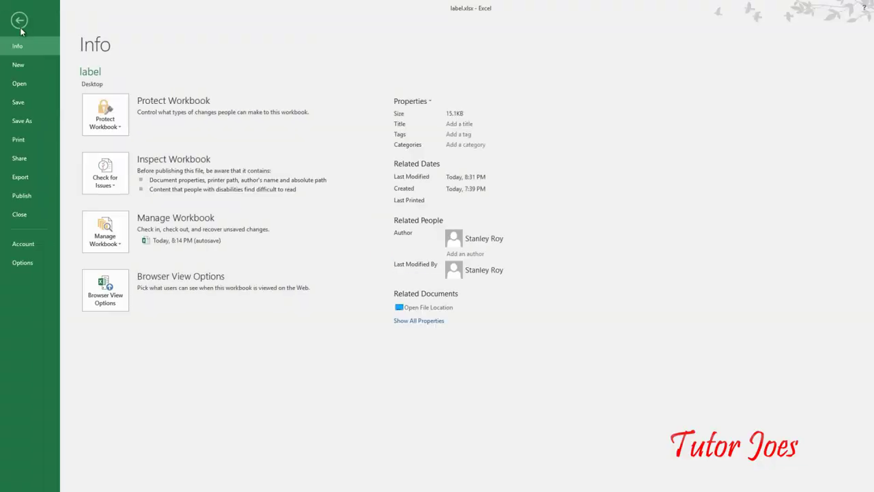
{"action": "left_click", "coordinate": [19, 83]}
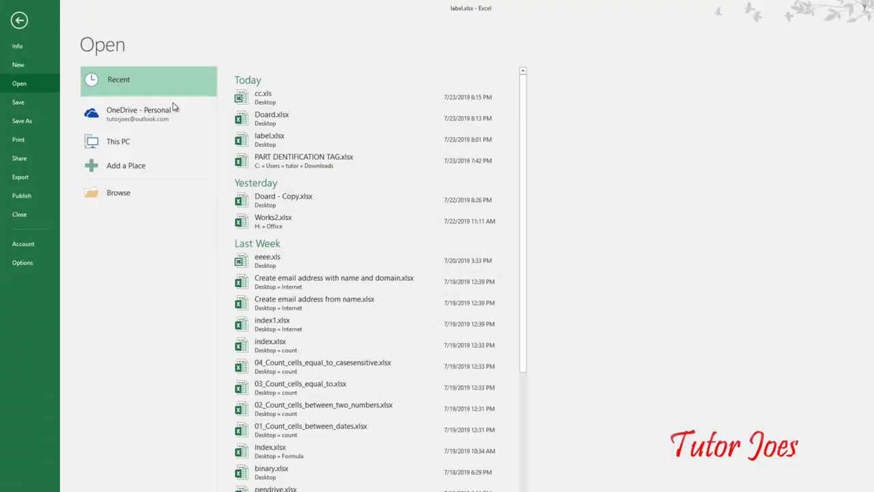
{"action": "left_click", "coordinate": [322, 168]}
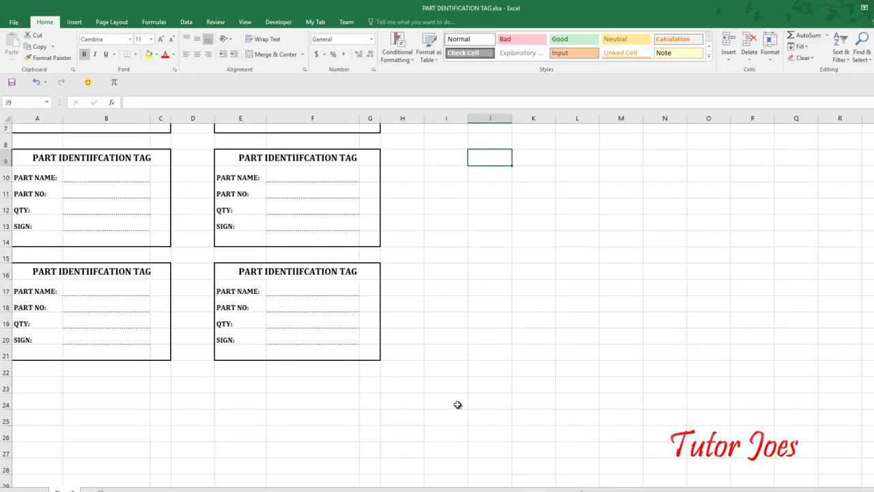
Select the first tag block, A2:C7.
{"action": "scroll", "coordinate": [155, 239], "scroll_direction": "up", "scroll_amount": 2, "text": "ctrl"}
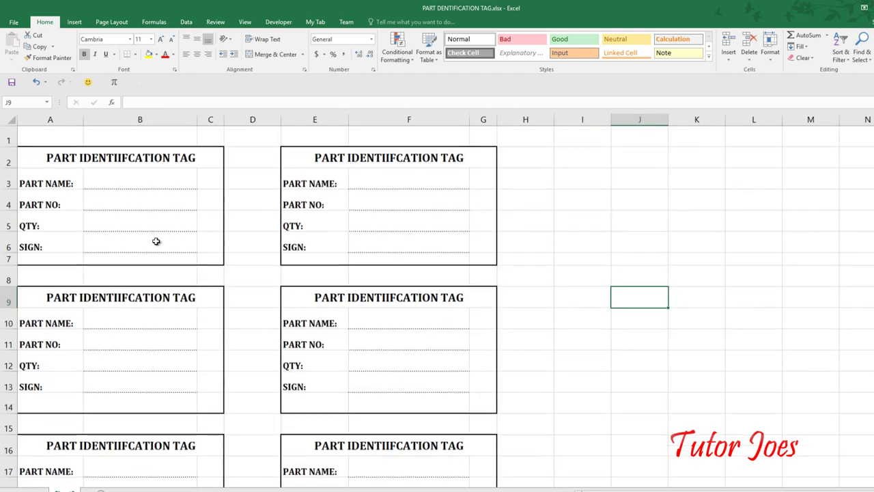
{"action": "left_click", "coordinate": [88, 185]}
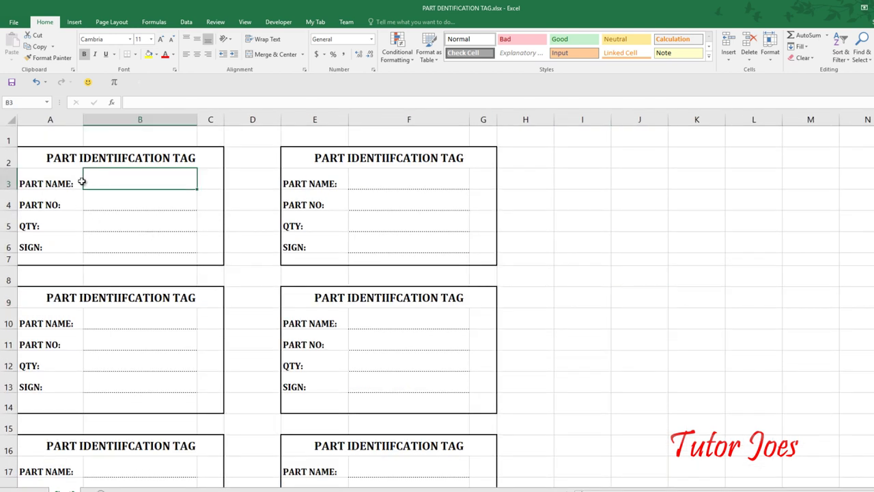
{"action": "left_click_drag", "start_coordinate": [39, 166], "coordinate": [131, 261]}
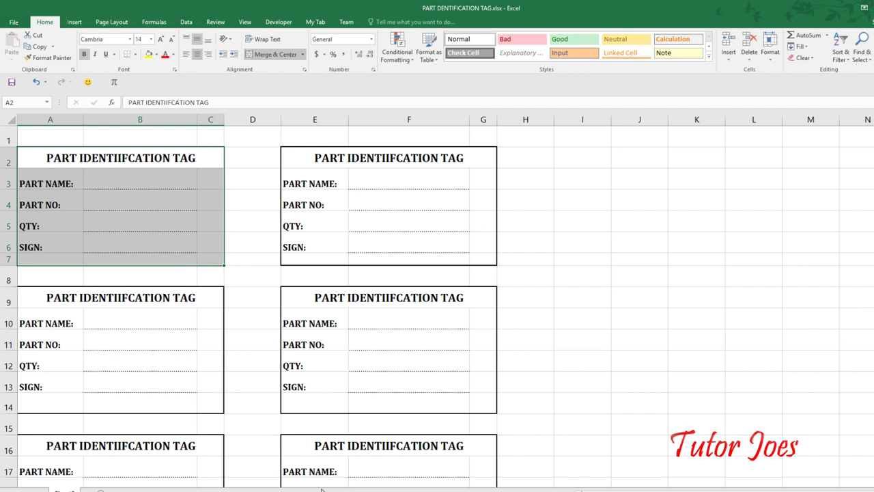
{"action": "mouse_move", "coordinate": [301, 490]}
Create a new blank Word document and open the Mailings Labels setup.
{"action": "left_click", "coordinate": [301, 465]}
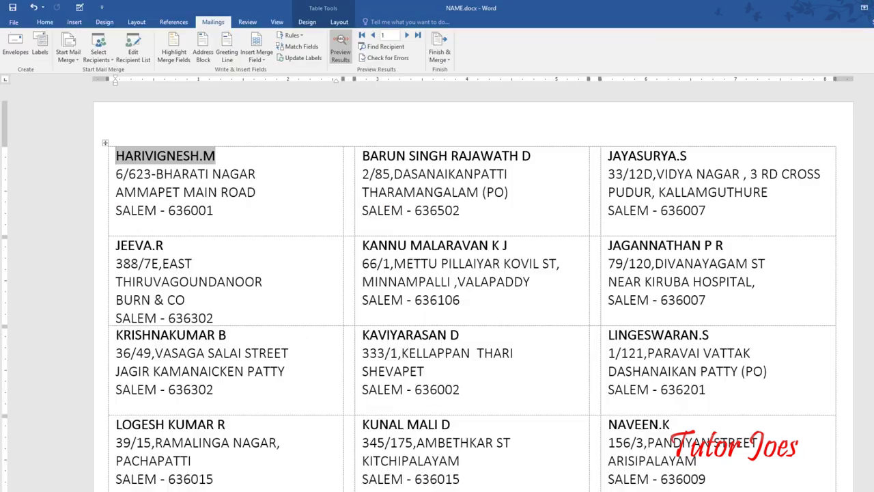
{"action": "left_click", "coordinate": [14, 23]}
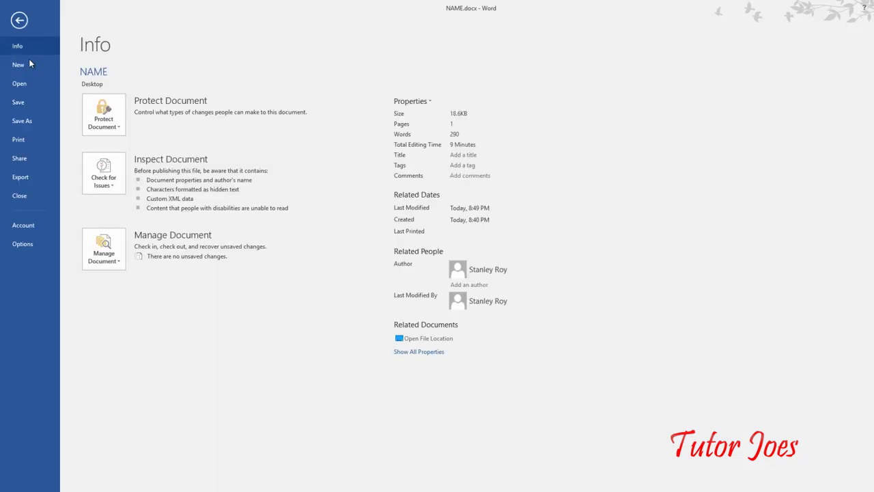
{"action": "left_click", "coordinate": [32, 66]}
{"action": "left_click", "coordinate": [157, 174]}
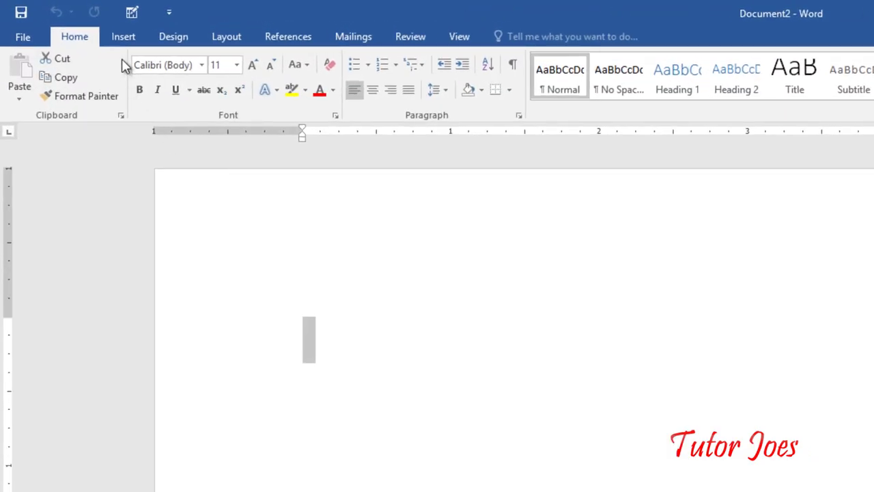
{"action": "left_click", "coordinate": [348, 35]}
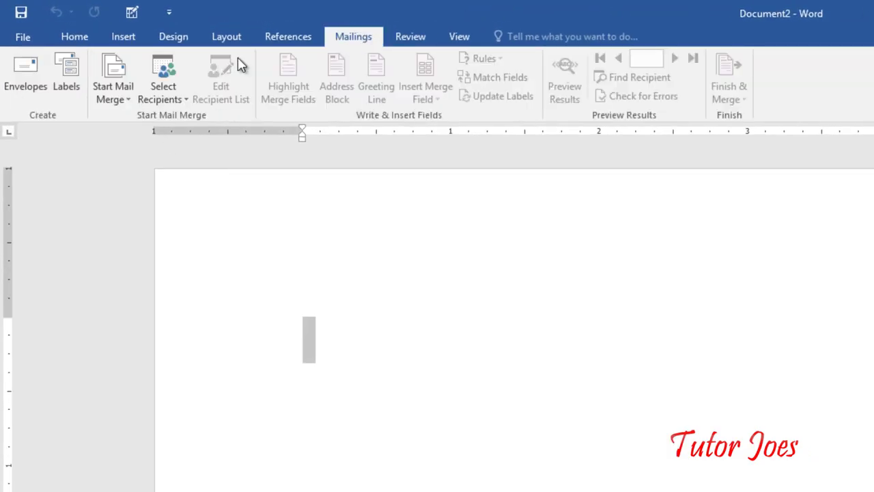
{"action": "left_click", "coordinate": [70, 88]}
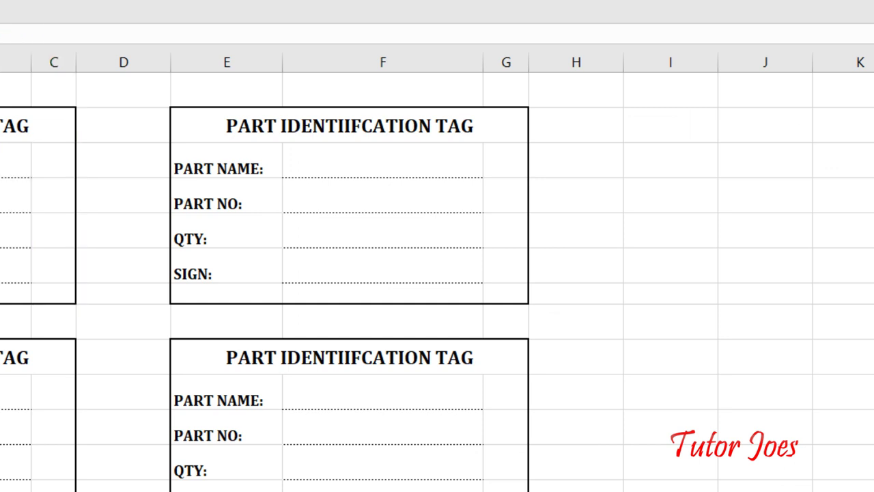
Copy the tag block from Excel and paste it into the label Address box.
{"action": "left_click_drag", "start_coordinate": [1, 126], "coordinate": [41, 267]}
{"action": "key", "text": "ctrl+c"}
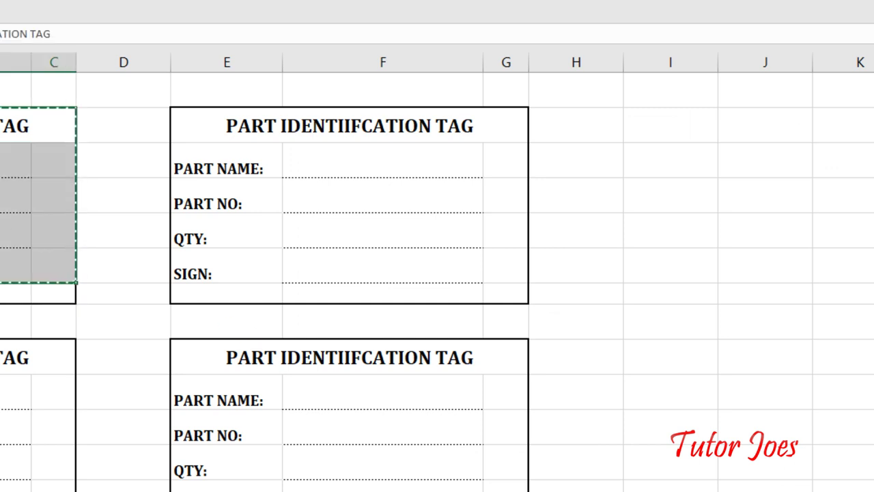
{"action": "left_click", "coordinate": [282, 422]}
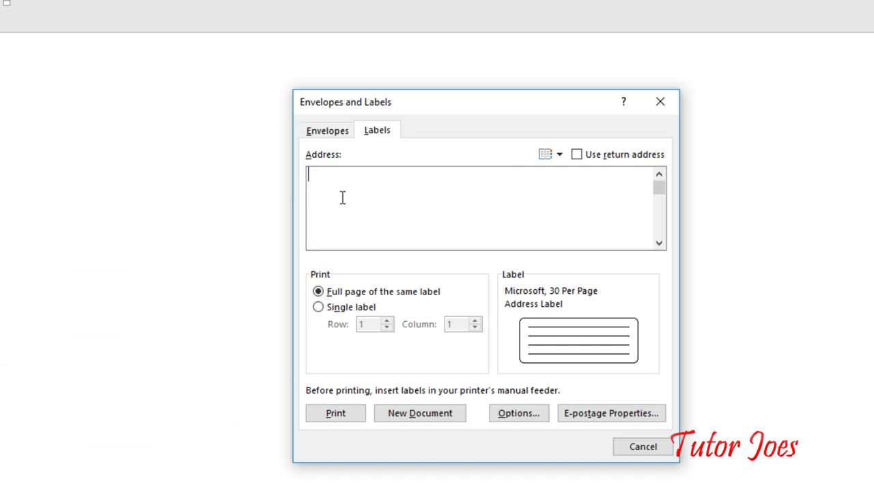
{"action": "left_click", "coordinate": [342, 198]}
{"action": "key", "text": "ctrl+v"}
Remove the blank lines and adjust the underscore line after PART NAME:.
{"action": "scroll", "coordinate": [355, 198], "scroll_direction": "down", "scroll_amount": 1}
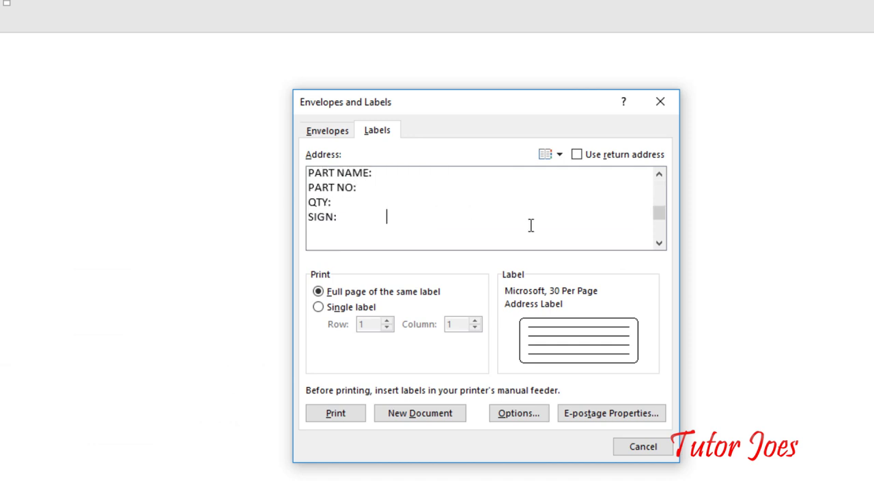
{"action": "key", "text": "Up"}
{"action": "key", "text": "Up"}
{"action": "key", "text": "Up"}
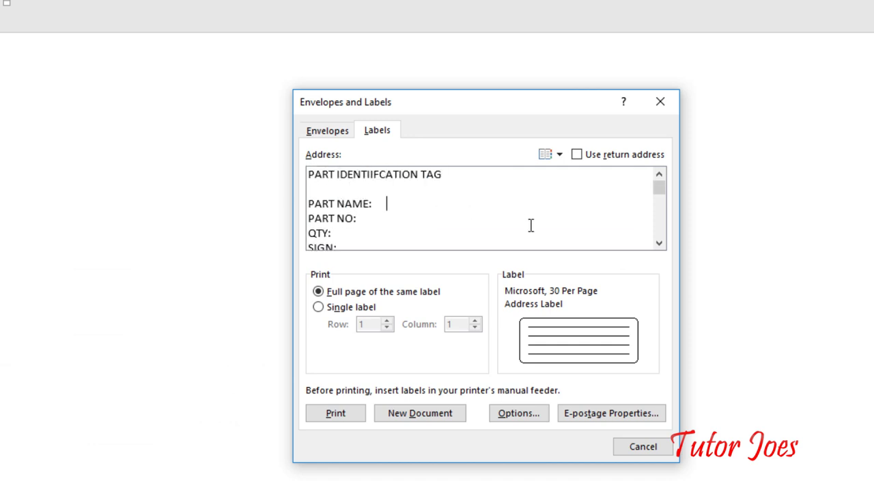
{"action": "key", "text": "Up"}
{"action": "key", "text": "Delete"}
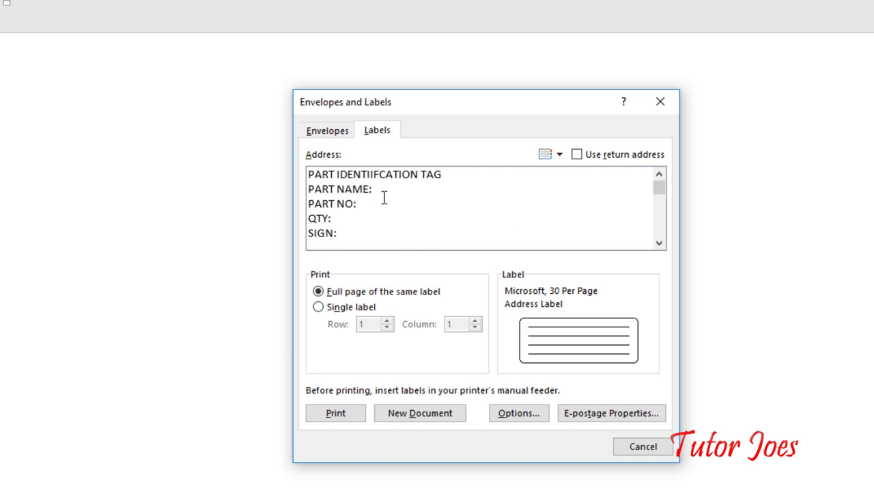
{"action": "left_click", "coordinate": [374, 190]}
{"action": "type", "text": "______________________"}
{"action": "key", "text": "Return"}
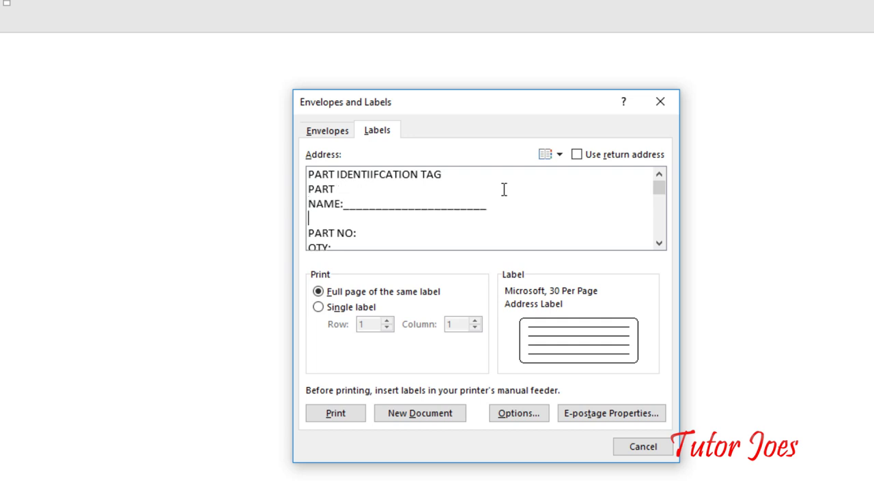
{"action": "key", "text": "BackSpace"}
{"action": "key", "text": "BackSpace"}
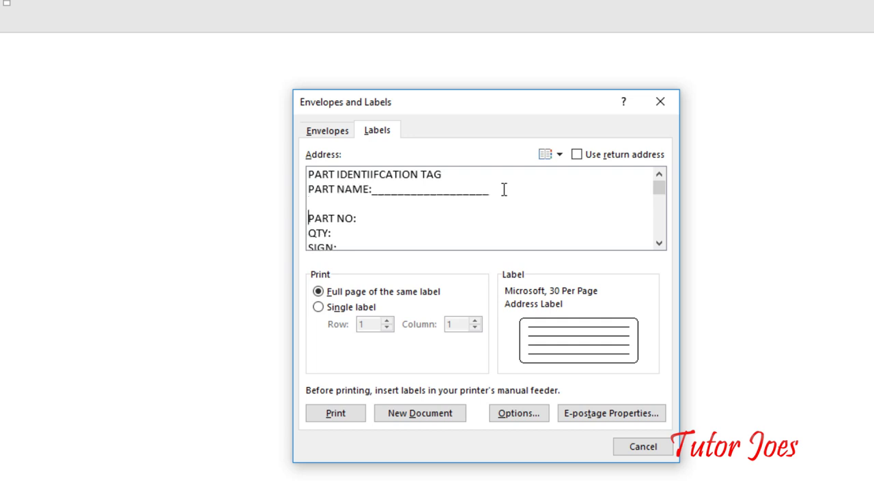
{"action": "key", "text": "BackSpace"}
{"action": "key", "text": "BackSpace"}
{"action": "key", "text": "BackSpace"}
{"action": "left_click", "coordinate": [372, 202]}
{"action": "key", "text": "BackSpace"}
Delete the duplicated pasted lines, leaving PART IDENTIIFCATION TAG, PART NAME:, PART NO:, QTY:, SIGN:.
{"action": "left_click_drag", "start_coordinate": [374, 199], "coordinate": [427, 193]}
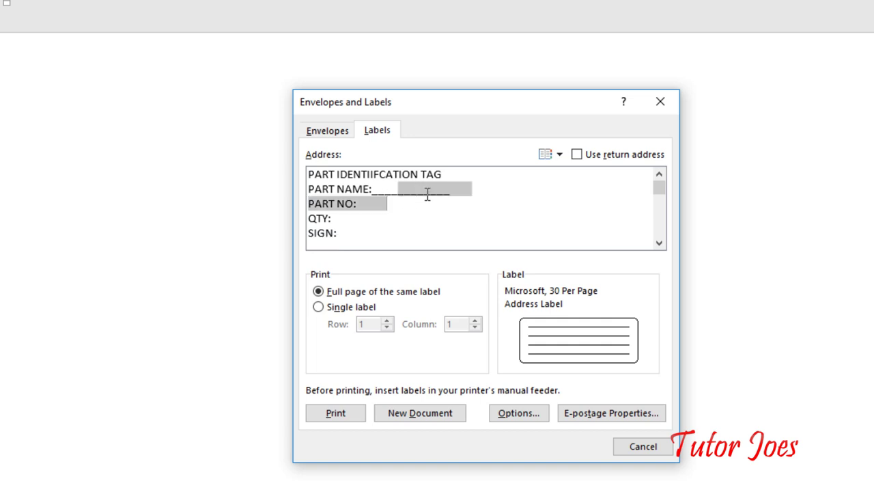
{"action": "left_click", "coordinate": [374, 190]}
{"action": "left_click_drag", "start_coordinate": [370, 190], "coordinate": [452, 191]}
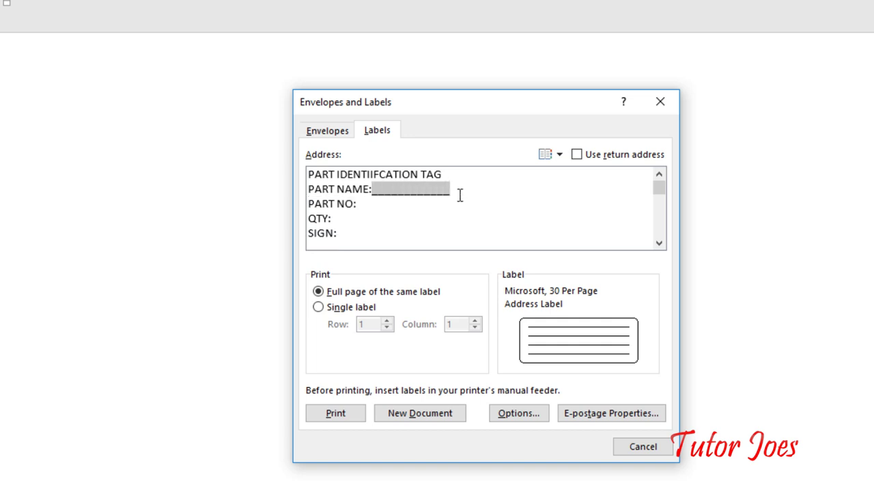
{"action": "key", "text": "ctrl+v"}
{"action": "scroll", "coordinate": [373, 205], "scroll_direction": "down", "scroll_amount": 1}
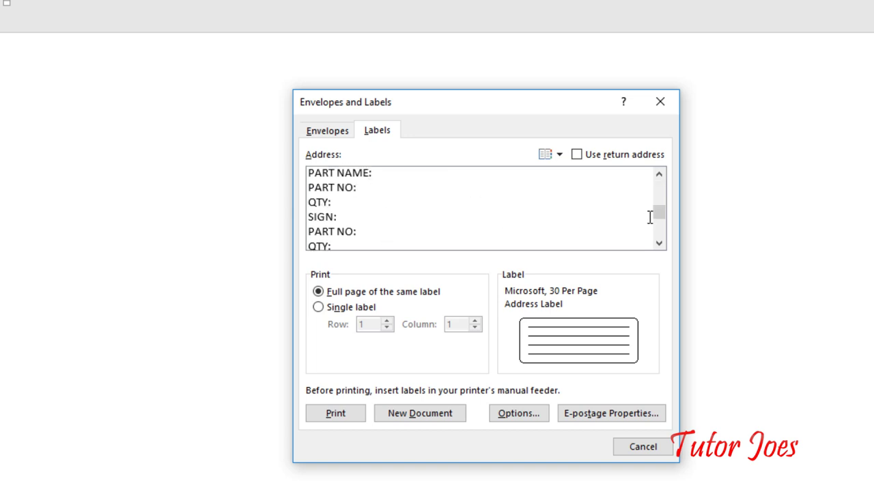
{"action": "mouse_move", "coordinate": [659, 217]}
{"action": "left_mouse_down"}
{"action": "mouse_move", "coordinate": [660, 201]}
{"action": "mouse_move", "coordinate": [635, 172]}
{"action": "left_mouse_up"}
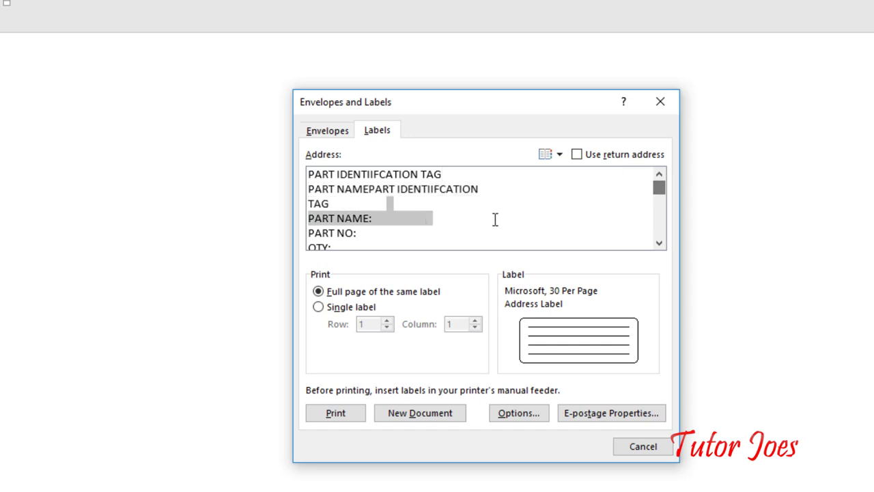
{"action": "key", "text": "BackSpace"}
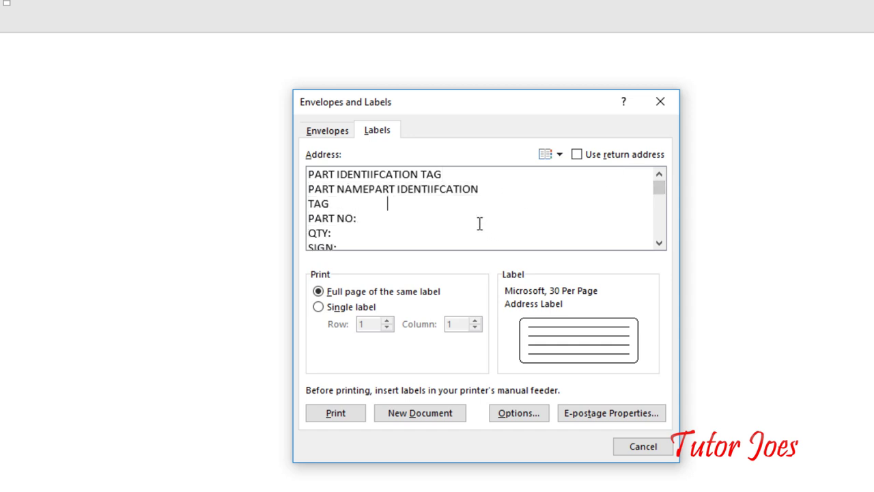
{"action": "key", "text": "BackSpace"}
{"action": "key", "text": "BackSpace"}
{"action": "key", "text": "BackSpace"}
{"action": "key", "text": "BackSpace"}
{"action": "key", "text": "BackSpace"}
{"action": "key", "text": "BackSpace"}
{"action": "key", "text": "BackSpace"}
{"action": "key", "text": "BackSpace"}
{"action": "key", "text": "BackSpace"}
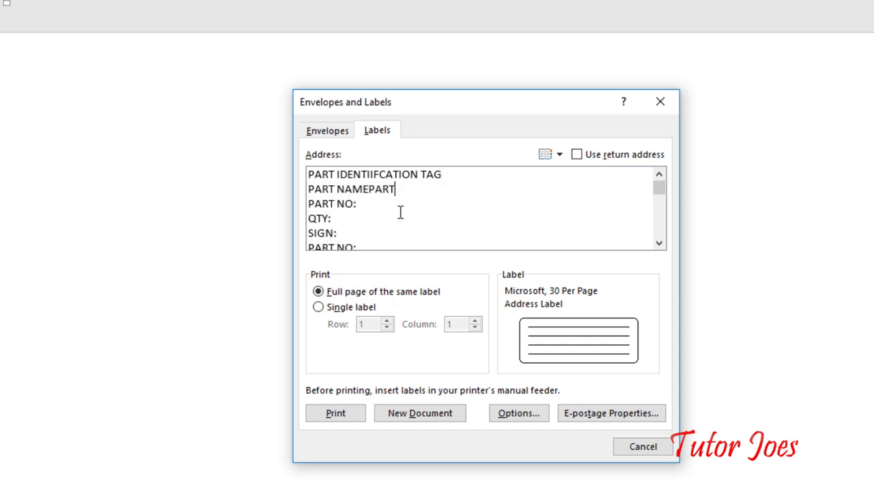
{"action": "triple_click", "coordinate": [368, 240]}
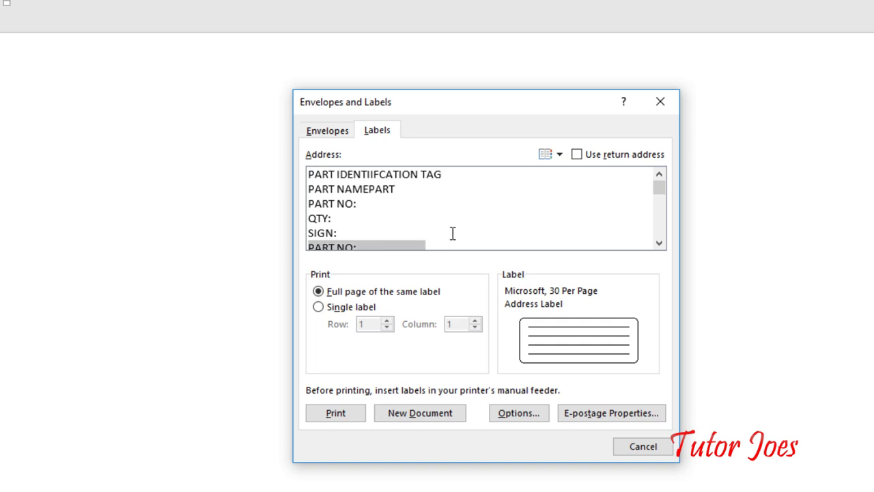
{"action": "key", "text": "Delete"}
{"action": "key", "text": "Delete"}
{"action": "key", "text": "Delete"}
{"action": "key", "text": "Delete"}
{"action": "key", "text": "Delete"}
{"action": "key", "text": "Delete"}
{"action": "key", "text": "Delete"}
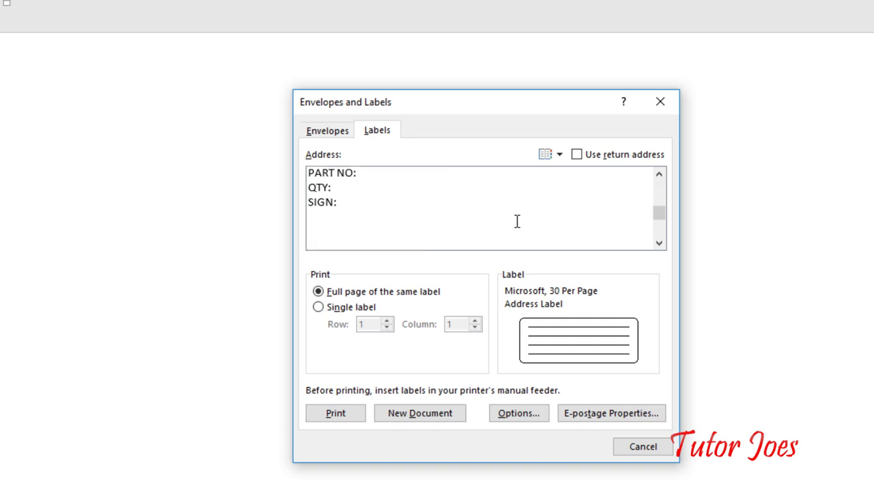
{"action": "key", "text": "BackSpace"}
{"action": "key", "text": "BackSpace"}
{"action": "key", "text": "BackSpace"}
{"action": "key", "text": "BackSpace"}
{"action": "key", "text": "BackSpace"}
{"action": "key", "text": "BackSpace"}
{"action": "key", "text": "BackSpace"}
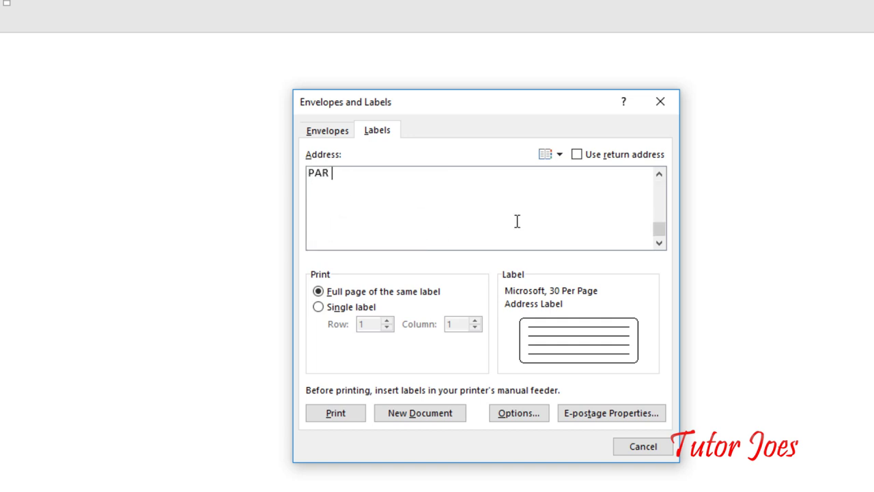
{"action": "type", "text": "T IDENTIIF"}
{"action": "key", "text": "BackSpace"}
{"action": "key", "text": "BackSpace"}
{"action": "key", "text": "BackSpace"}
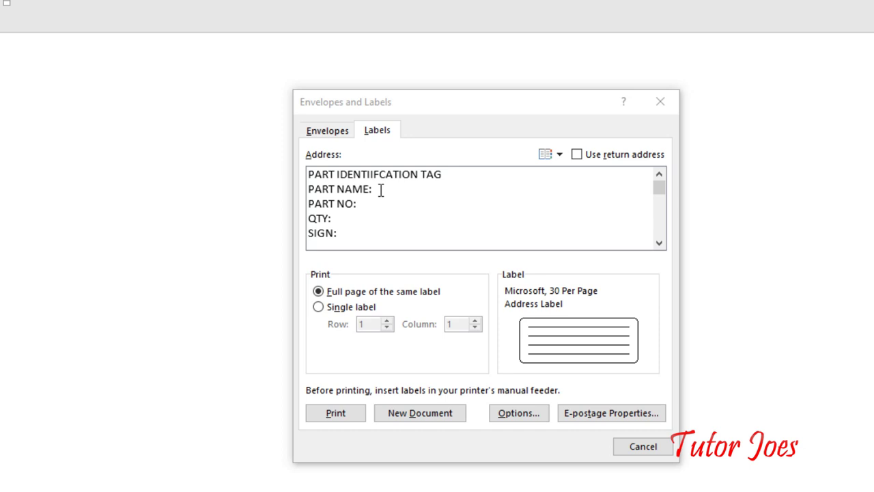
Fill in PART NAME: as BOX.
{"action": "left_click", "coordinate": [381, 190]}
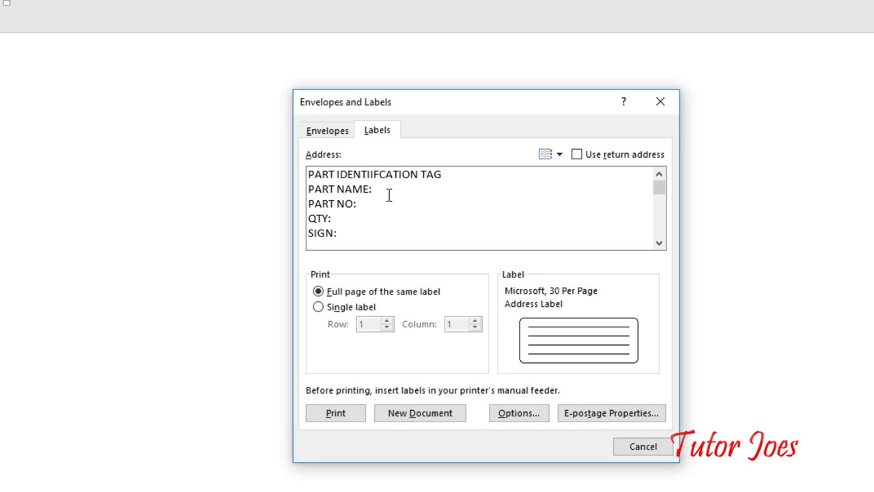
{"action": "left_click_drag", "start_coordinate": [454, 176], "coordinate": [309, 175]}
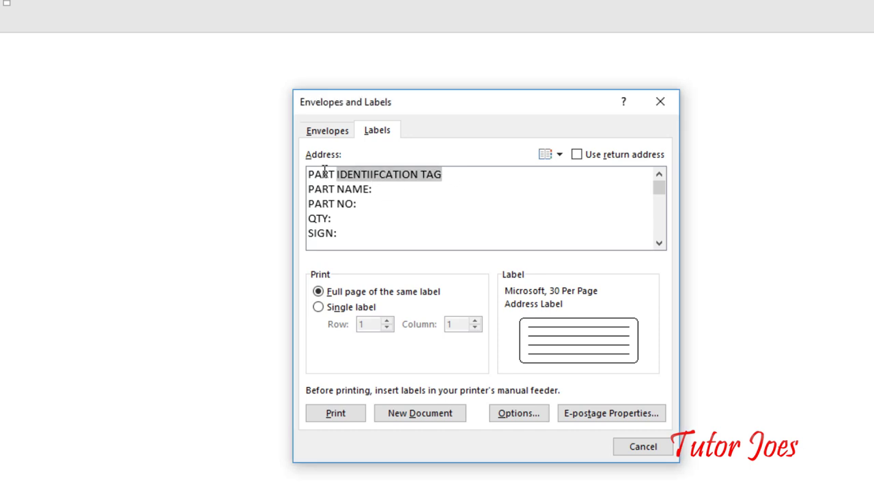
{"action": "left_click", "coordinate": [382, 190]}
{"action": "key", "text": "BackSpace"}
{"action": "key", "text": "BackSpace"}
{"action": "key", "text": "BackSpace"}
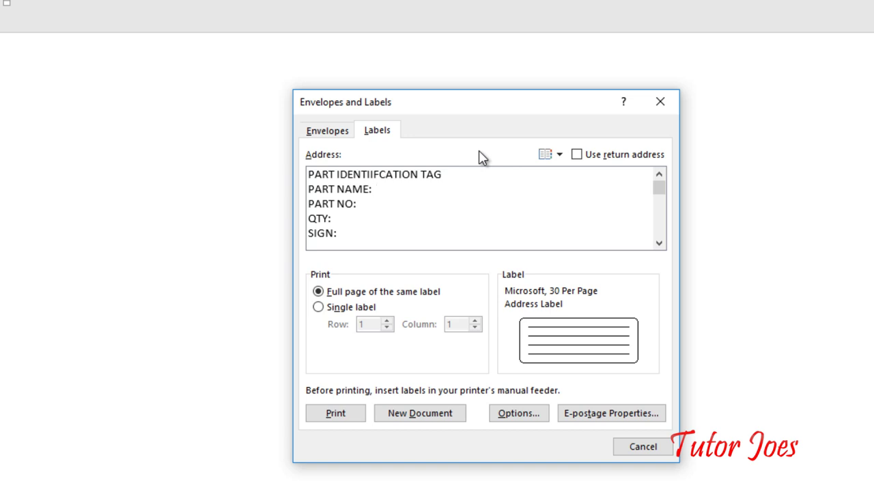
{"action": "type", "text": "BOX"}
Enter AXX25 for PART NO: and 20 for QTY:.
{"action": "left_click", "coordinate": [362, 202]}
{"action": "type", "text": "25"}
{"action": "left_click", "coordinate": [358, 204]}
{"action": "type", "text": "A"}
{"action": "type", "text": "XX"}
{"action": "left_click", "coordinate": [344, 220]}
{"action": "key", "text": "BackSpace"}
{"action": "key", "text": "BackSpace"}
{"action": "key", "text": "BackSpace"}
{"action": "key", "text": "BackSpace"}
{"action": "key", "text": "BackSpace"}
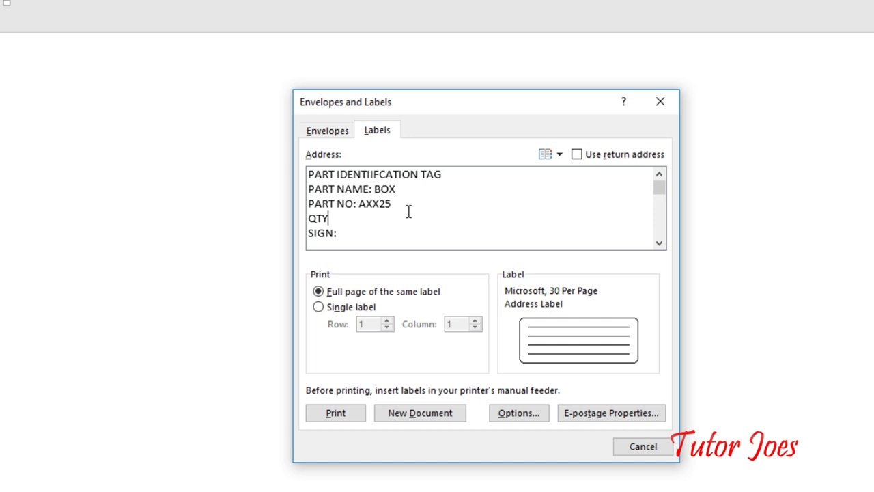
{"action": "type", "text": "20"}
{"action": "left_click", "coordinate": [516, 415]}
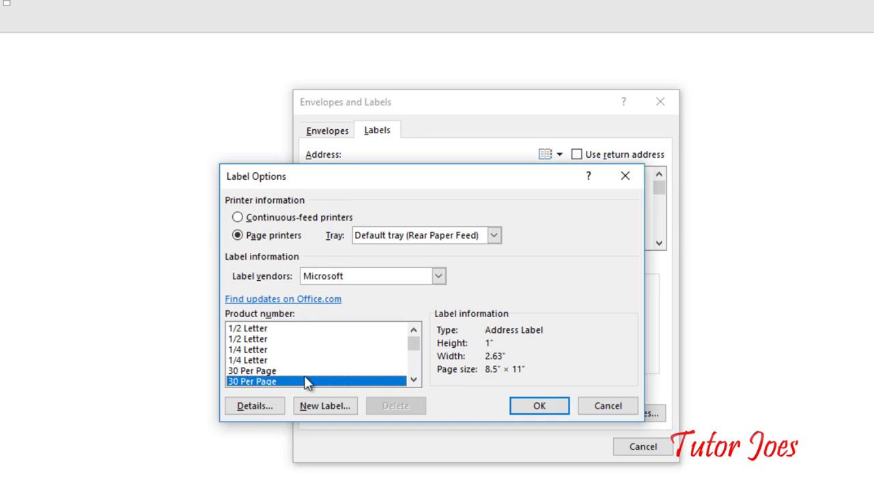
{"action": "left_click", "coordinate": [317, 406]}
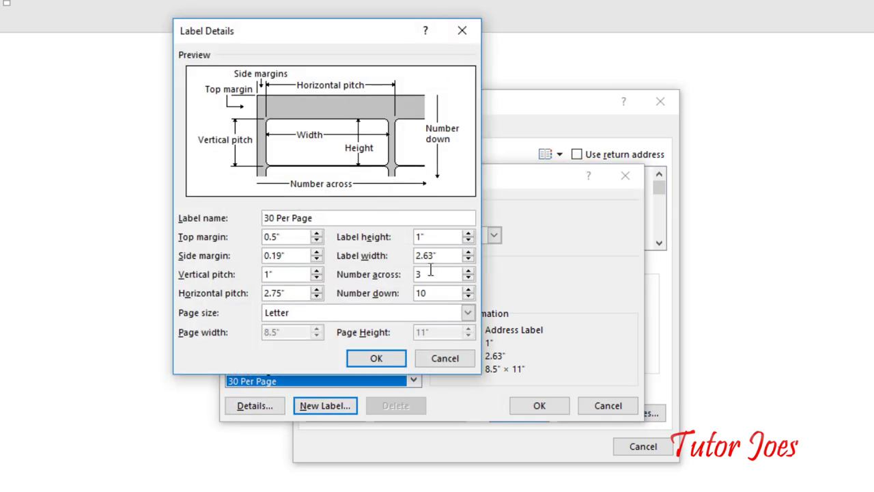
{"action": "left_click", "coordinate": [459, 34]}
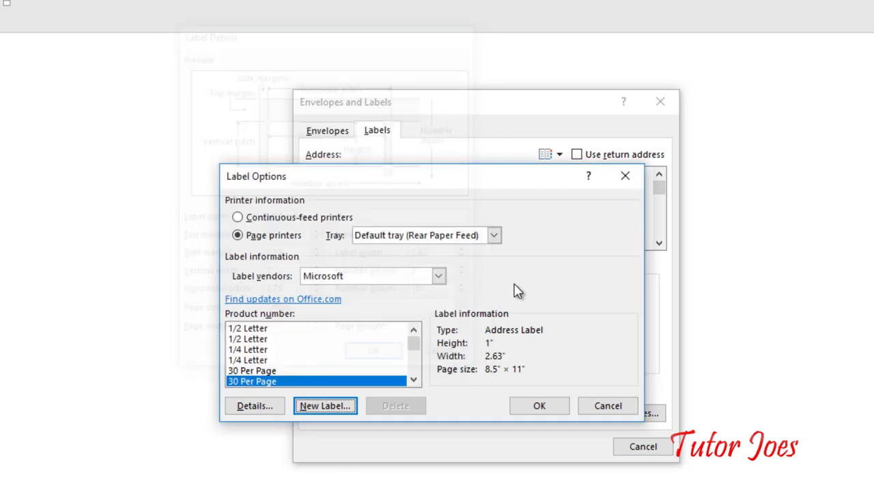
{"action": "left_click", "coordinate": [544, 406]}
Generate a new document with a full page of BOX tags and scroll through it.
{"action": "left_click", "coordinate": [428, 417]}
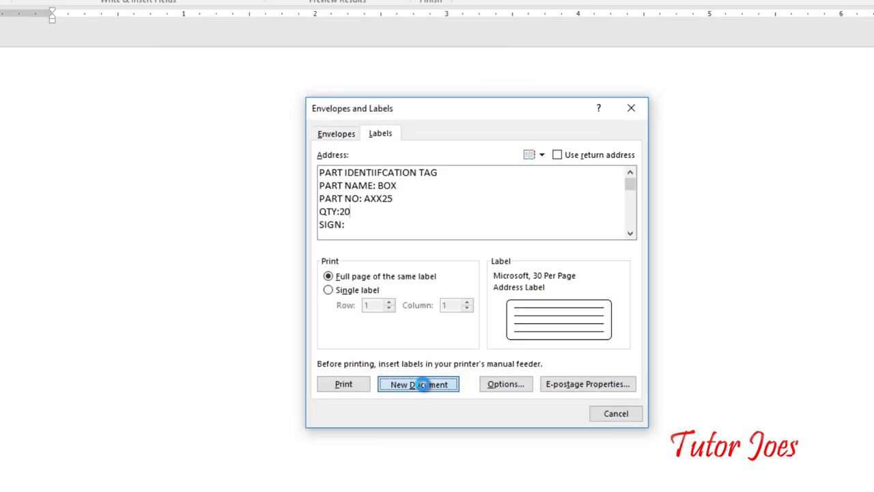
{"action": "scroll", "coordinate": [176, 193], "scroll_direction": "down", "scroll_amount": 3}
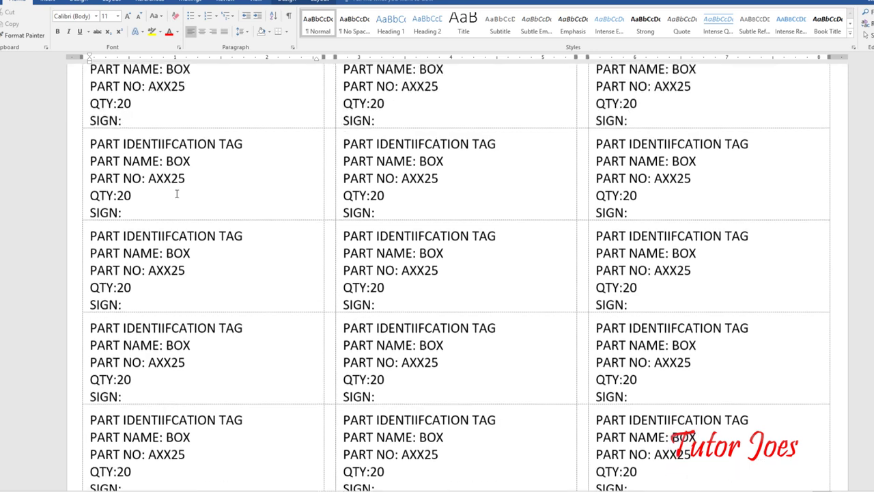
{"action": "scroll", "coordinate": [177, 193], "scroll_direction": "down", "scroll_amount": 3}
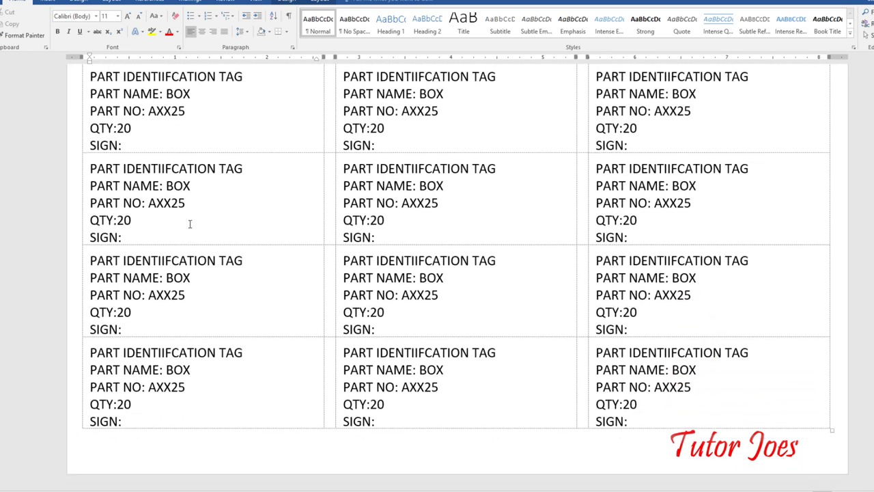
{"action": "scroll", "coordinate": [197, 201], "scroll_direction": "down", "scroll_amount": 3}
{"action": "scroll", "coordinate": [197, 202], "scroll_direction": "down", "scroll_amount": 2}
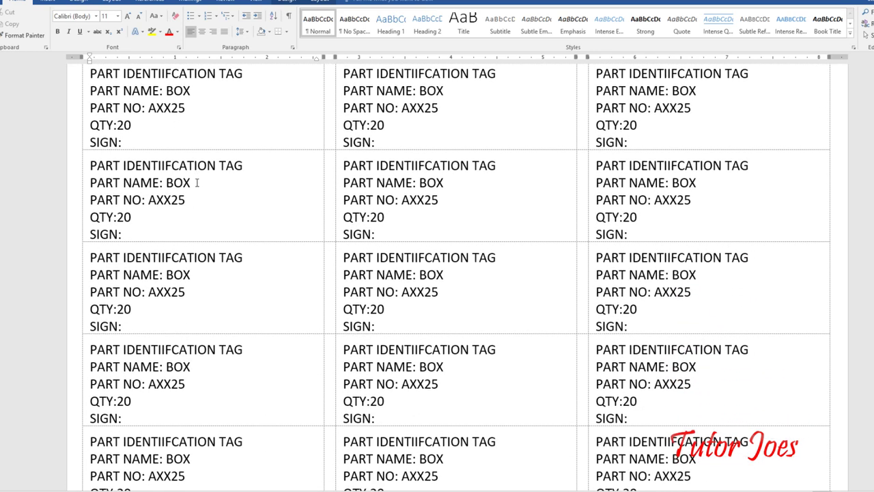
{"action": "scroll", "coordinate": [196, 179], "scroll_direction": "down", "scroll_amount": 1}
{"action": "scroll", "coordinate": [197, 179], "scroll_direction": "up", "scroll_amount": 2}
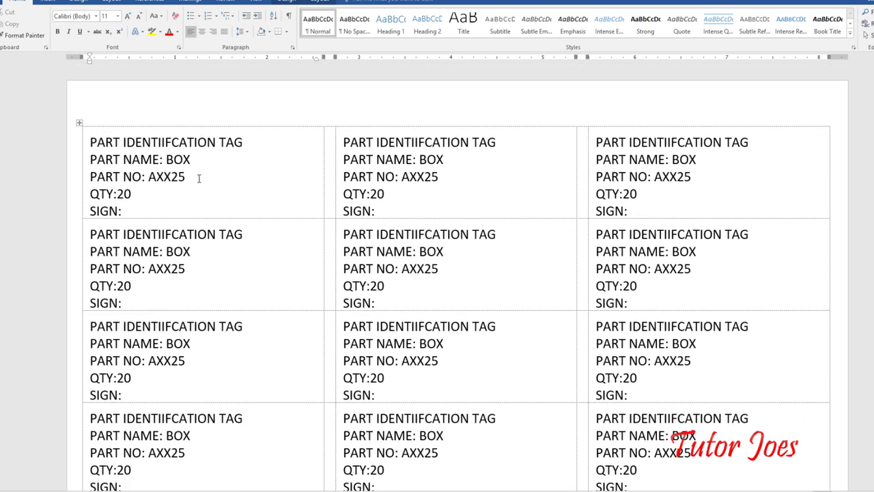